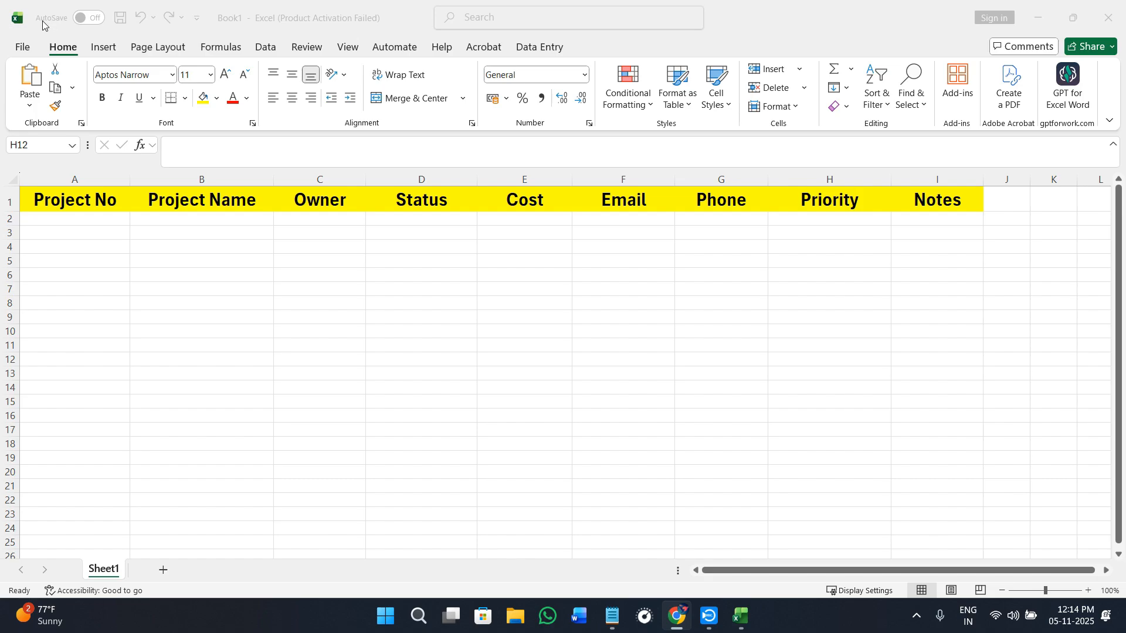
- Review the column headings in row 1, from Project No through Notes
{"action": "left_click", "coordinate": [420, 409]}
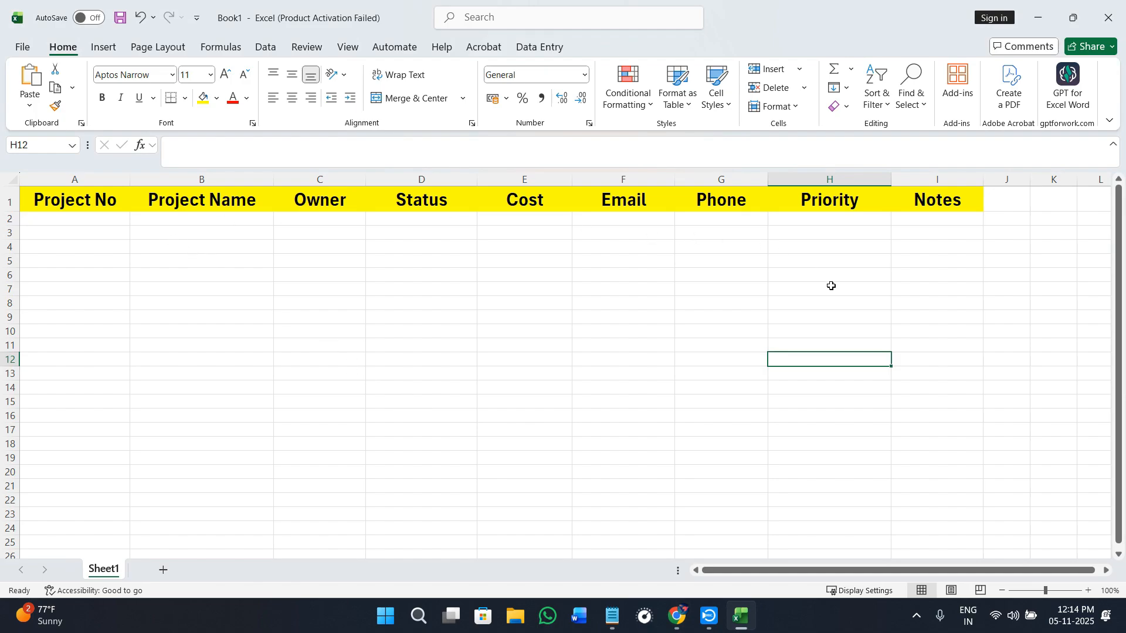
{"action": "left_click", "coordinate": [92, 208]}
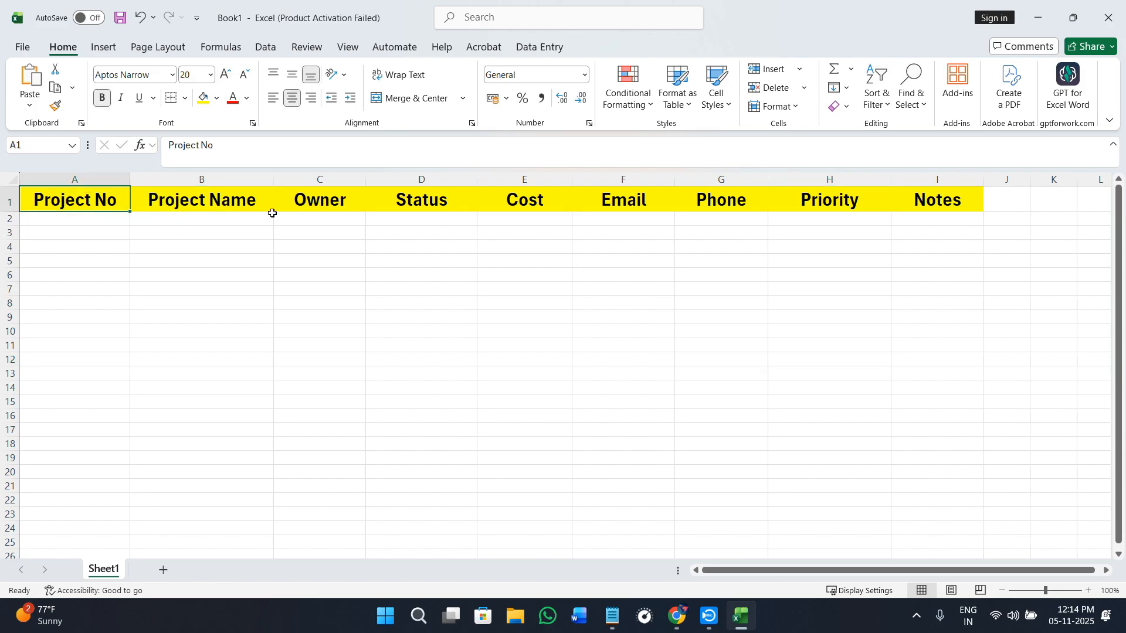
{"action": "left_click", "coordinate": [202, 206]}
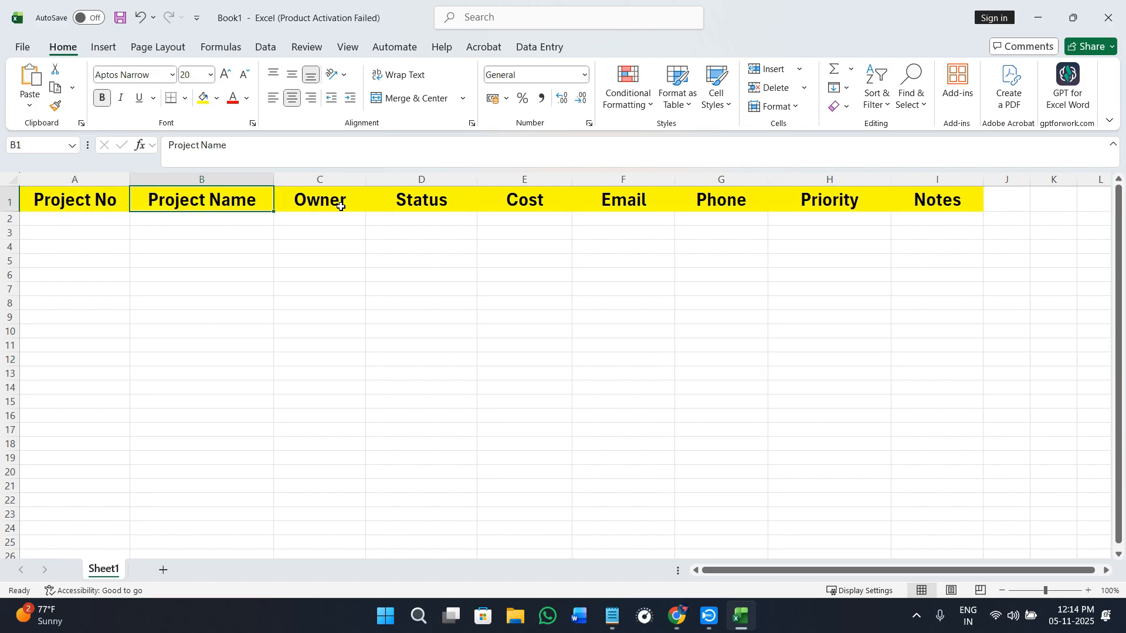
{"action": "left_click", "coordinate": [103, 200]}
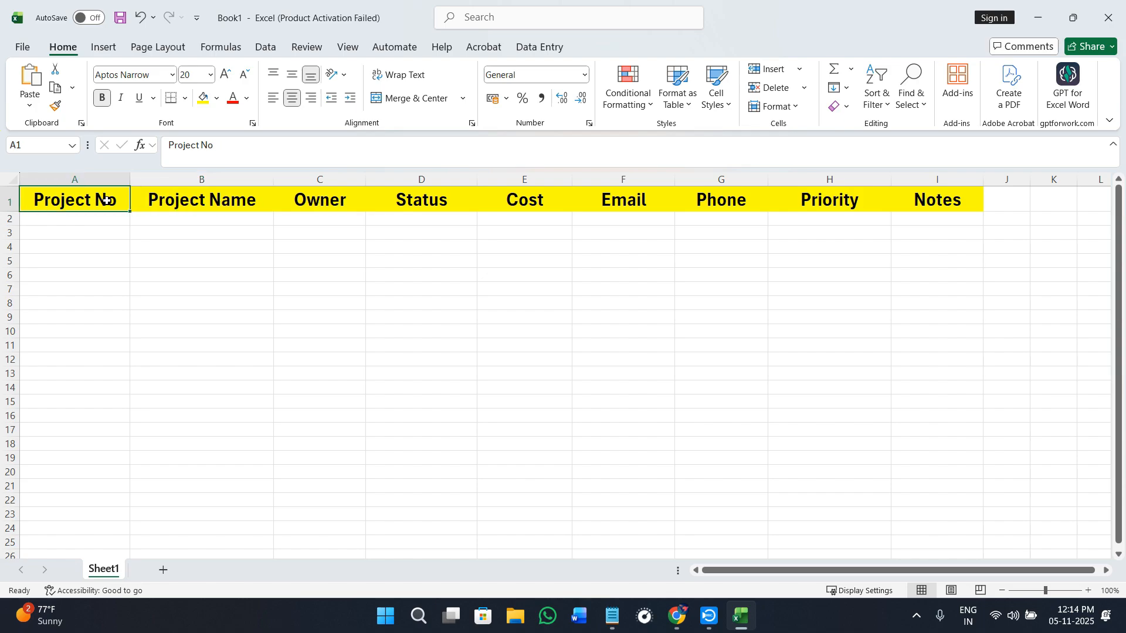
{"action": "left_click", "coordinate": [187, 206]}
{"action": "left_click", "coordinate": [348, 202]}
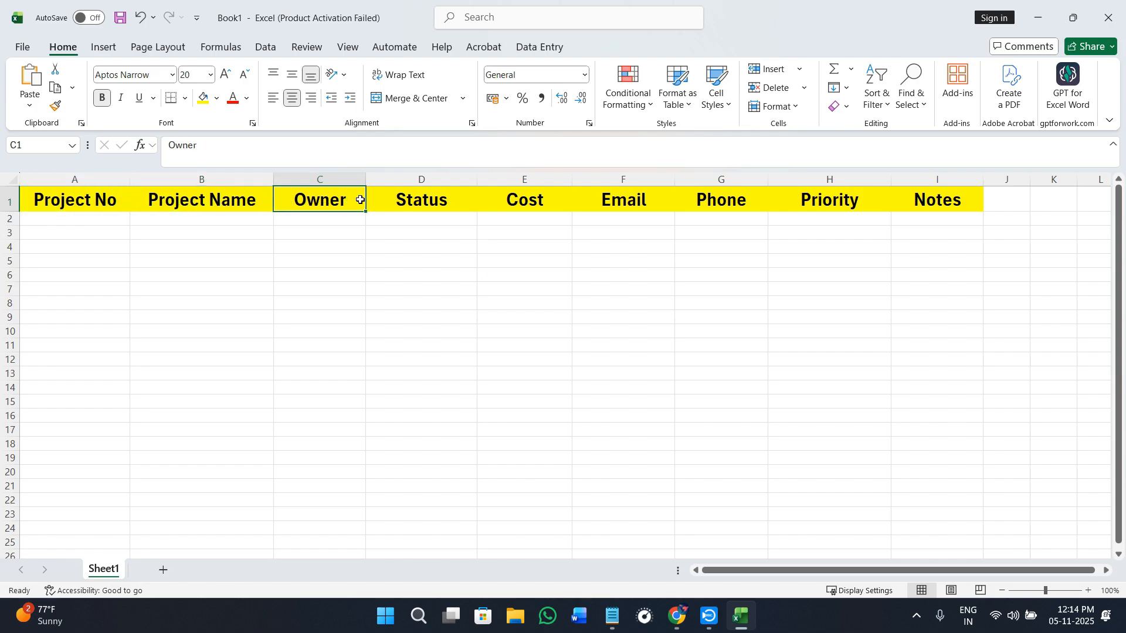
{"action": "left_click", "coordinate": [453, 200]}
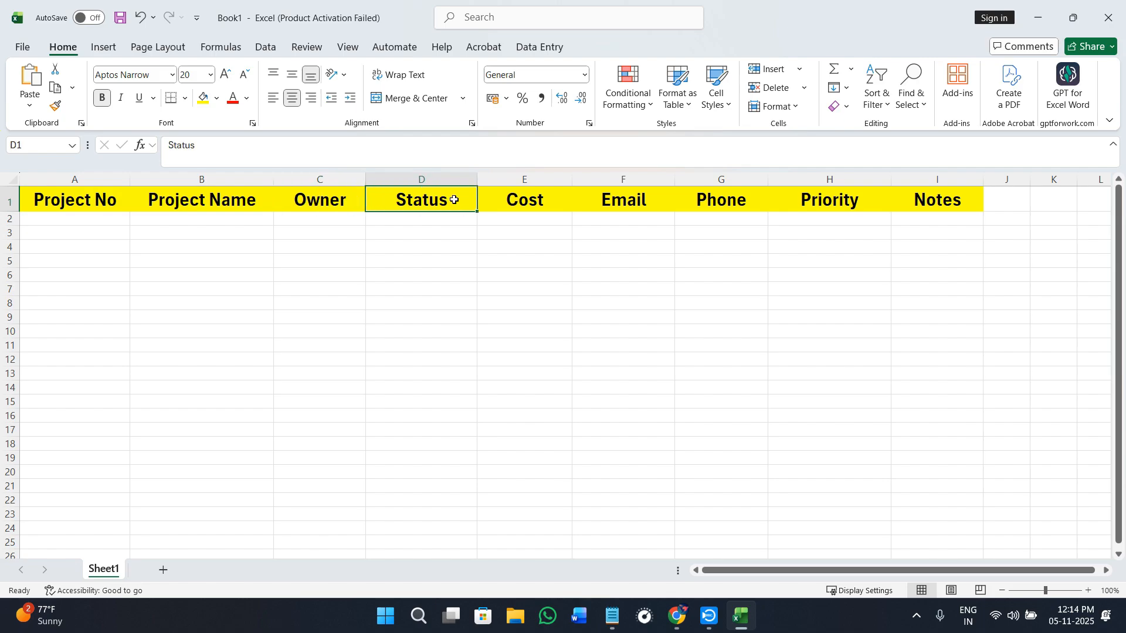
{"action": "left_click", "coordinate": [558, 203]}
{"action": "left_click", "coordinate": [643, 210]}
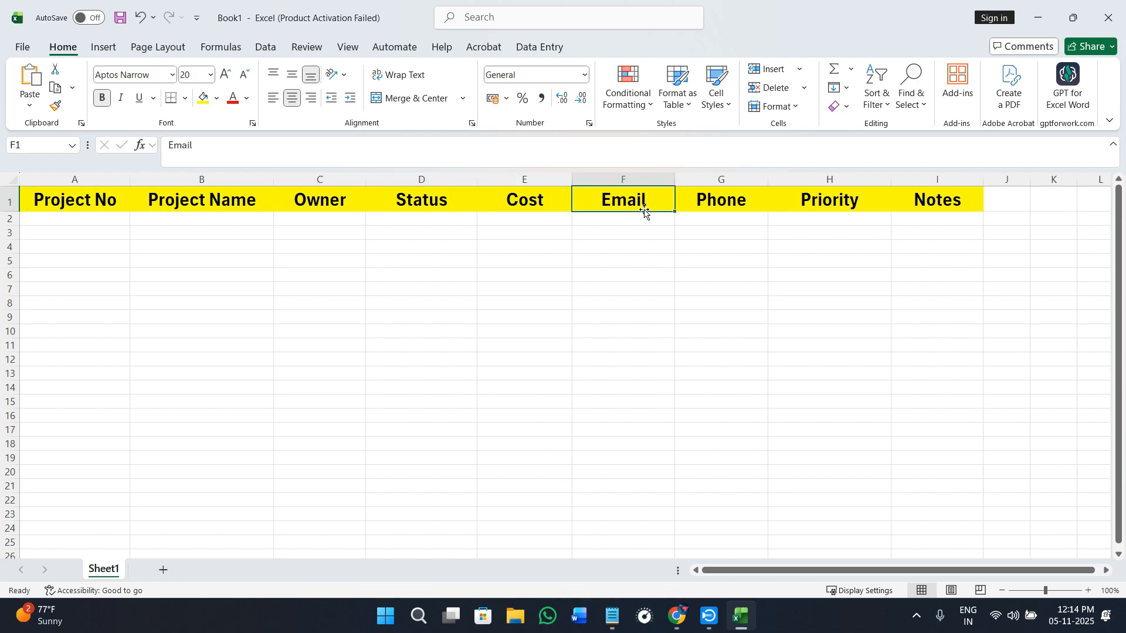
{"action": "left_click", "coordinate": [727, 216]}
{"action": "left_click", "coordinate": [740, 198]}
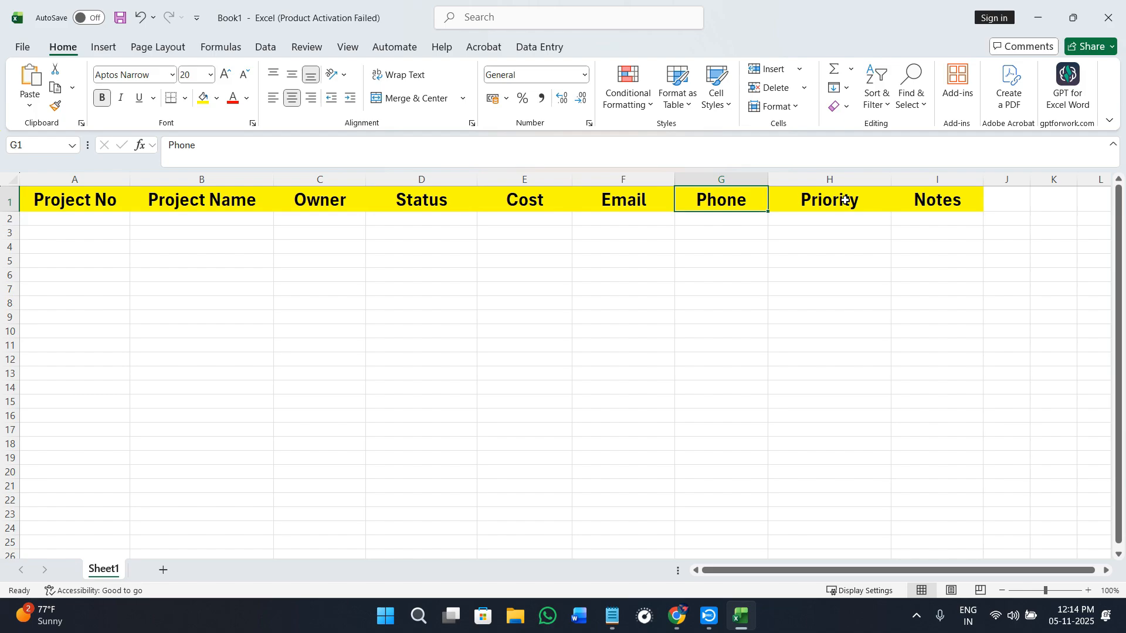
{"action": "left_click", "coordinate": [845, 201]}
{"action": "left_click", "coordinate": [969, 204]}
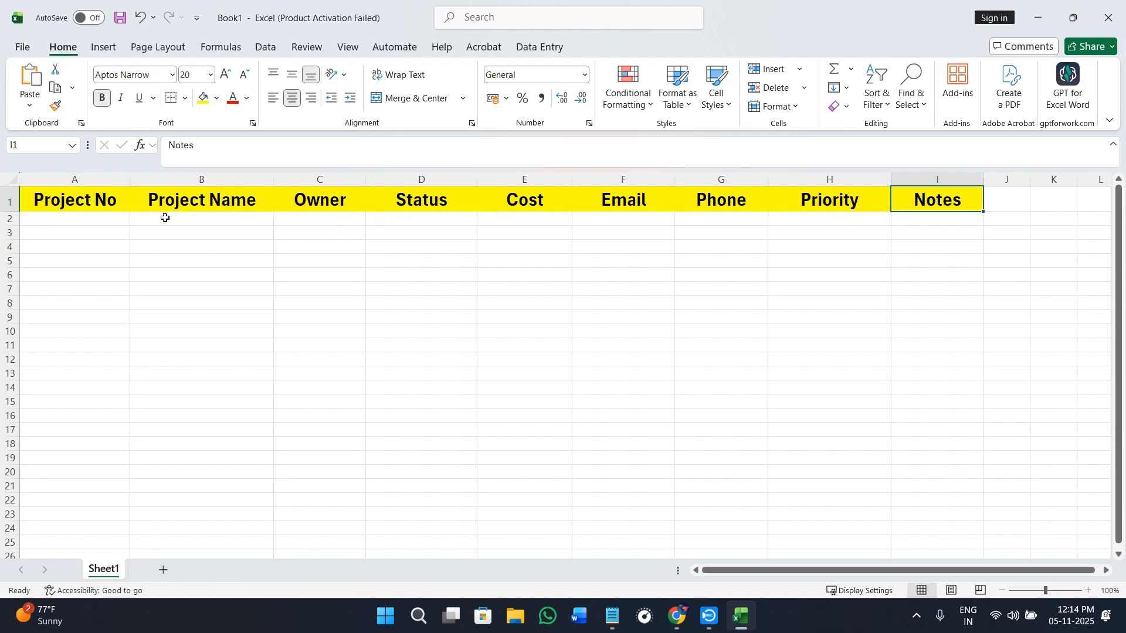
- Change the fill colour of the header cells A1:I1 to the light pink theme shade
{"action": "left_click_drag", "start_coordinate": [106, 202], "coordinate": [926, 203]}
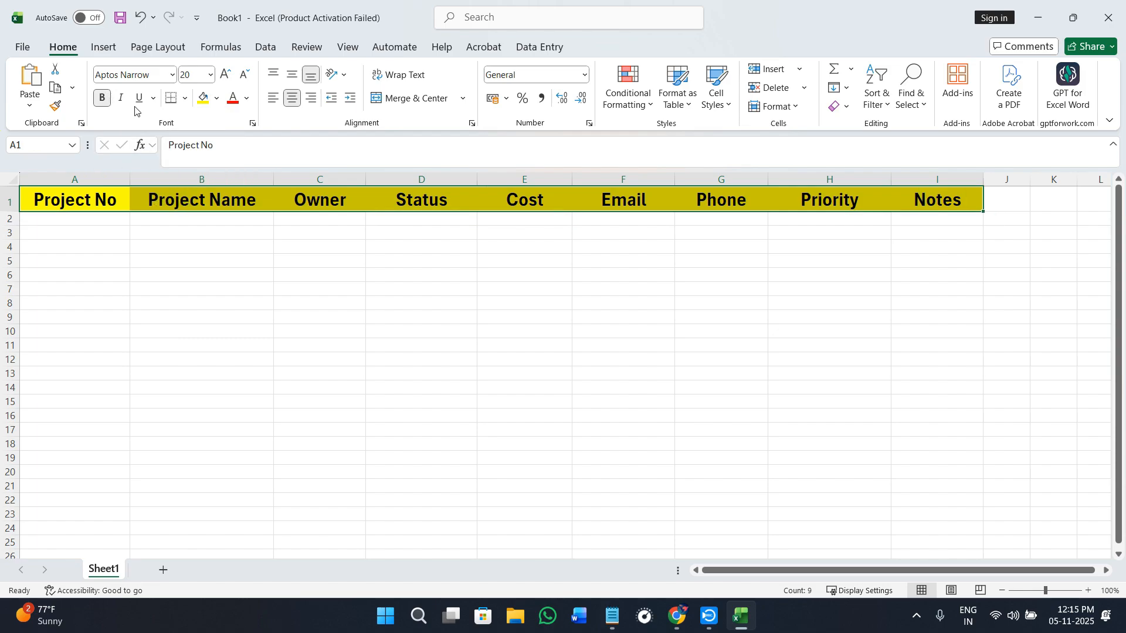
{"action": "left_click", "coordinate": [216, 99]}
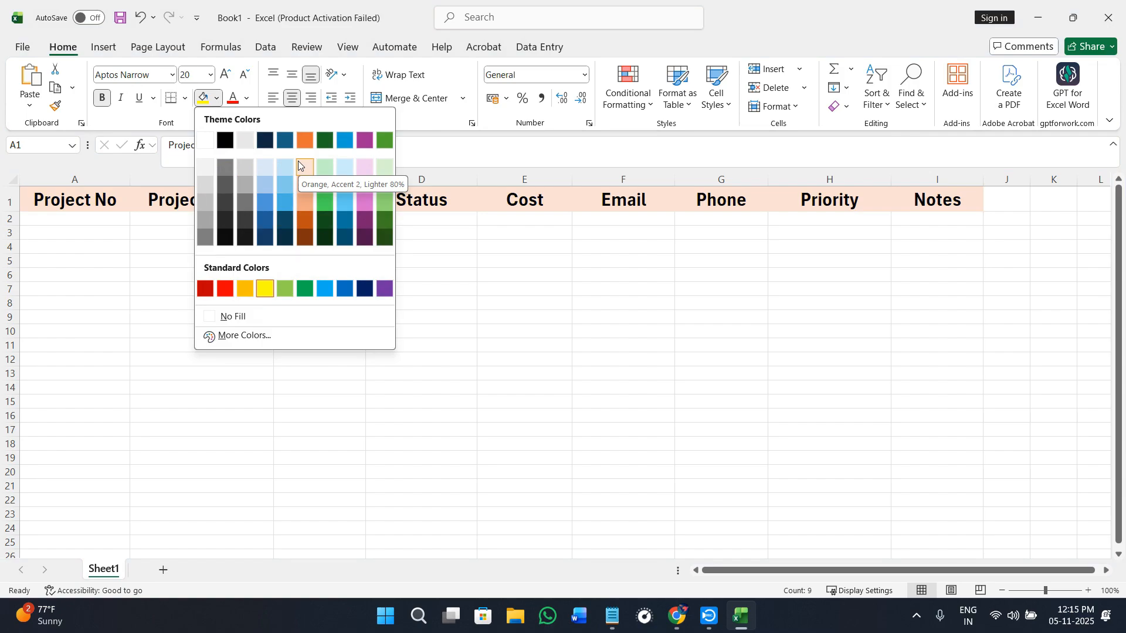
{"action": "left_click", "coordinate": [367, 167]}
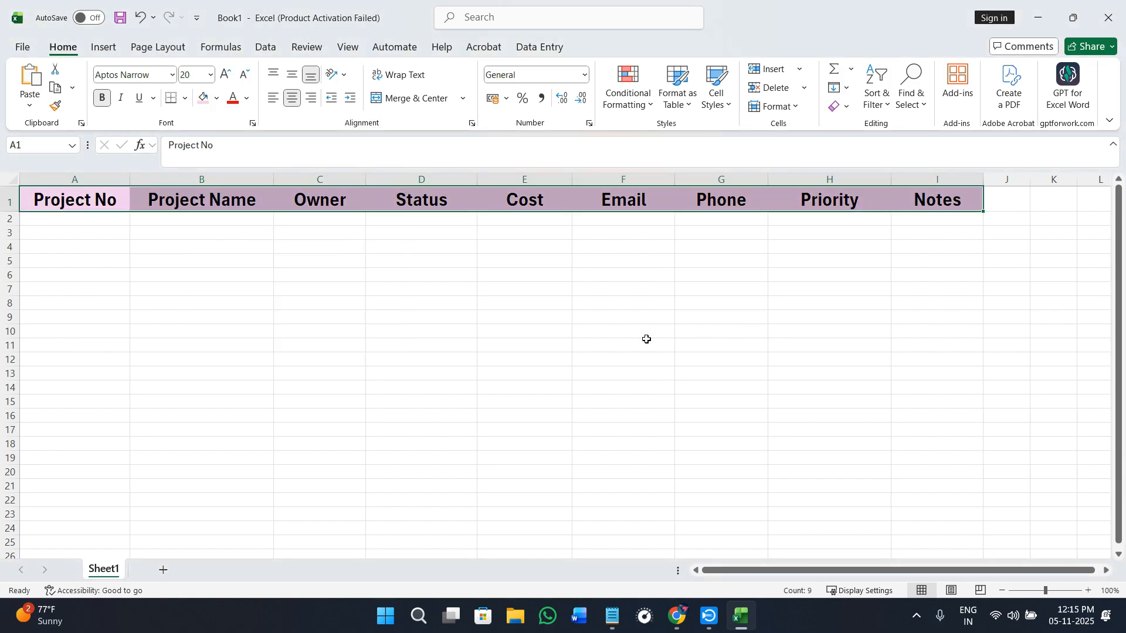
{"action": "left_click", "coordinate": [645, 337]}
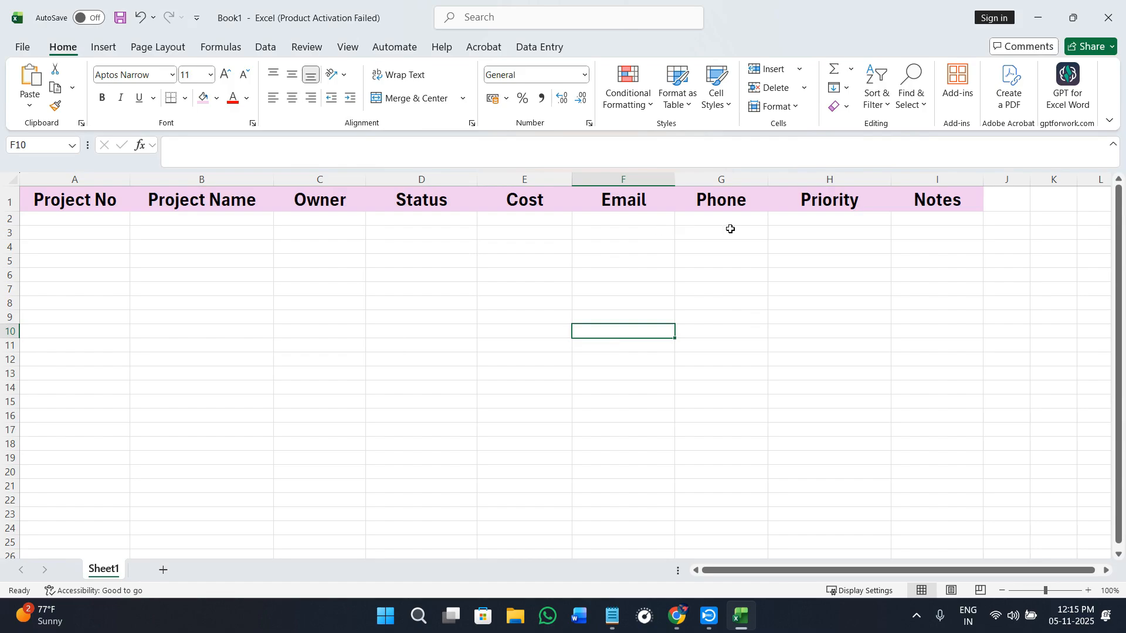
{"action": "left_click_drag", "start_coordinate": [81, 202], "coordinate": [980, 201]}
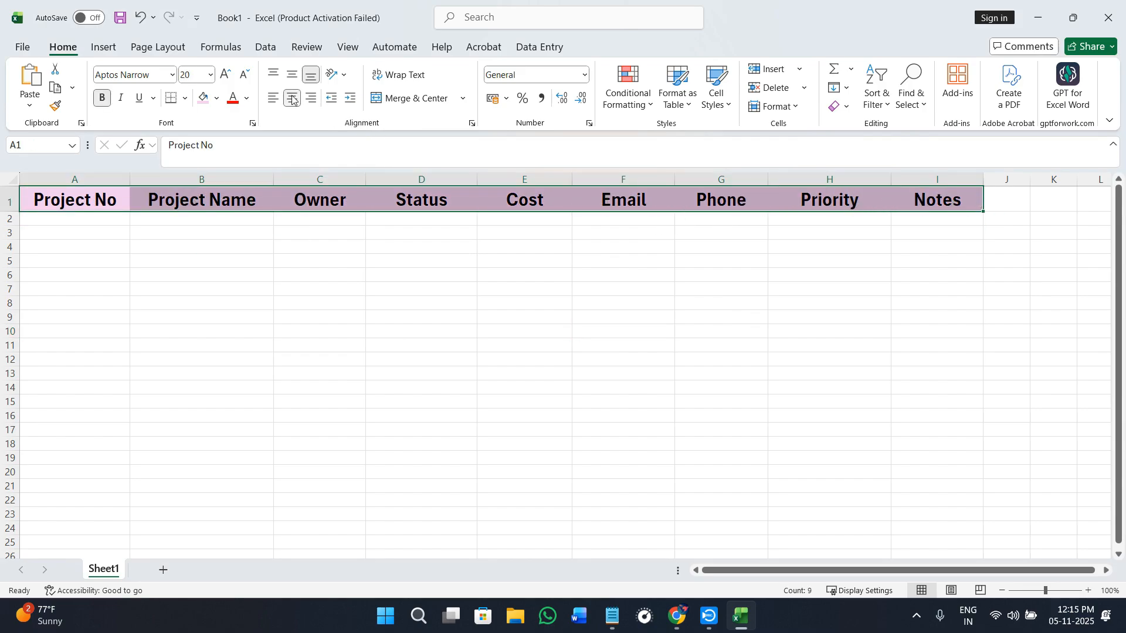
{"action": "left_click", "coordinate": [469, 287]}
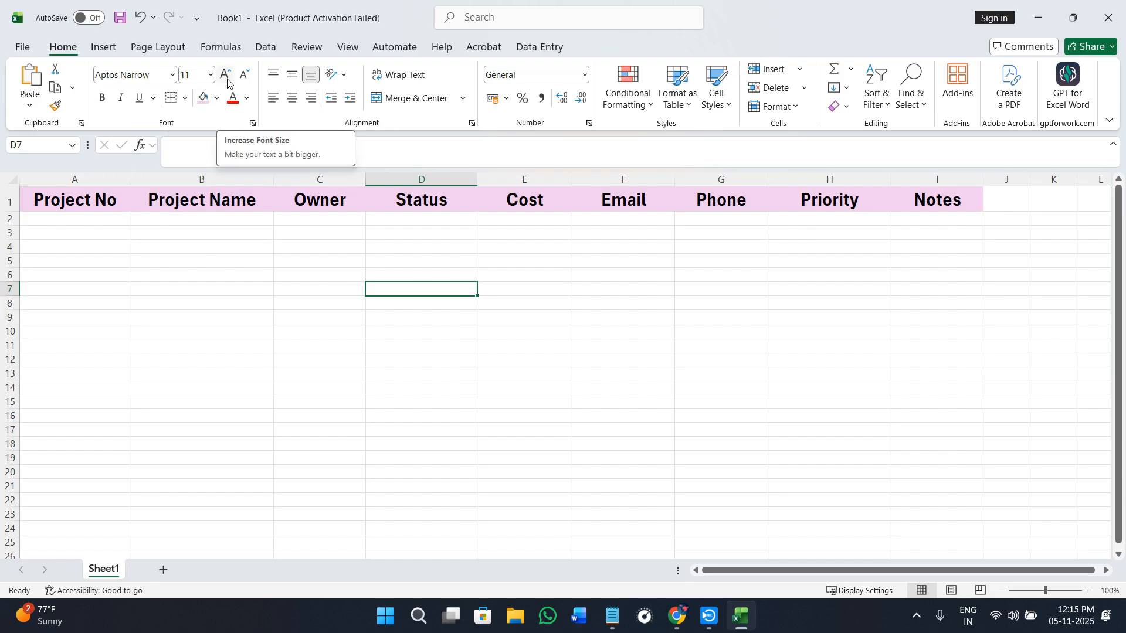
{"action": "left_click_drag", "start_coordinate": [121, 199], "coordinate": [952, 208]}
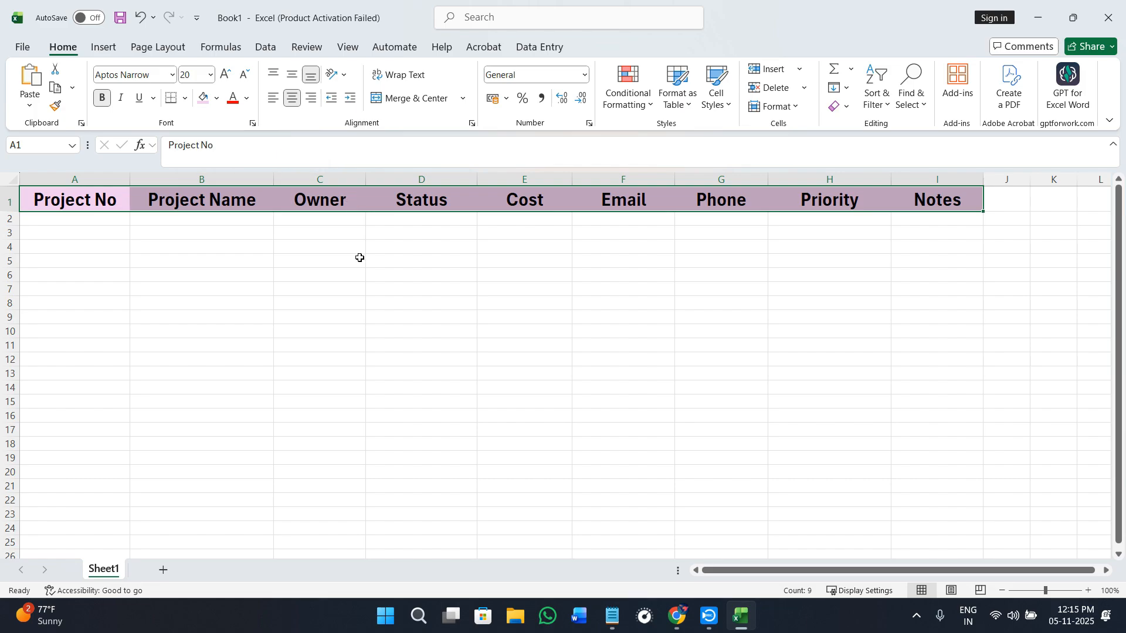
{"action": "left_click", "coordinate": [321, 268]}
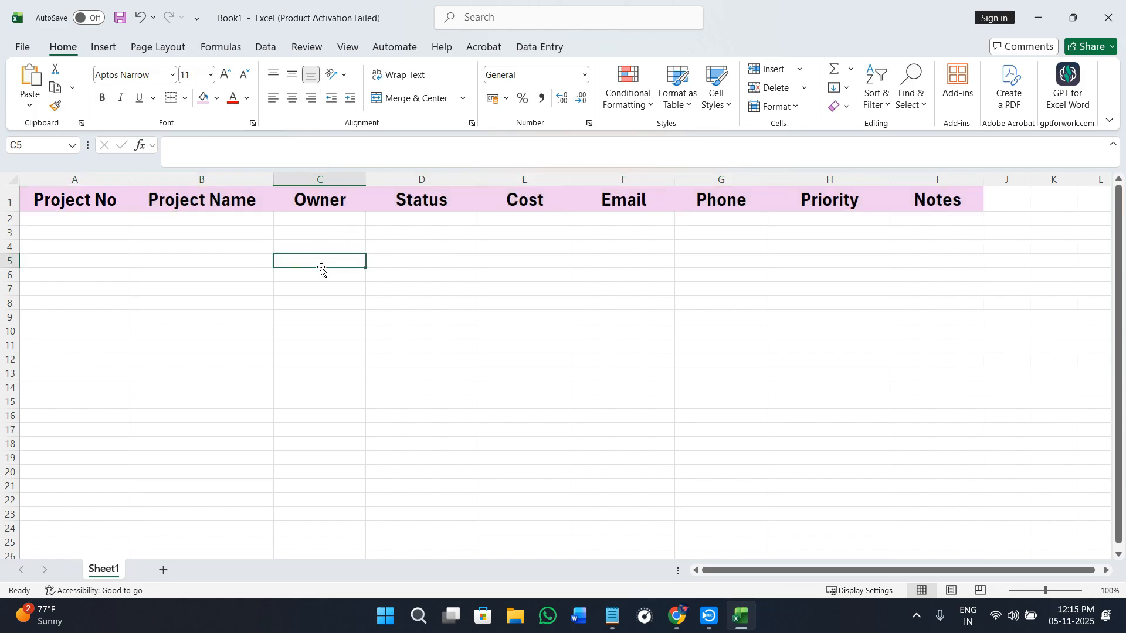
- Rename the worksheet Sheet1 as Projects
{"action": "right_click", "coordinate": [101, 571]}
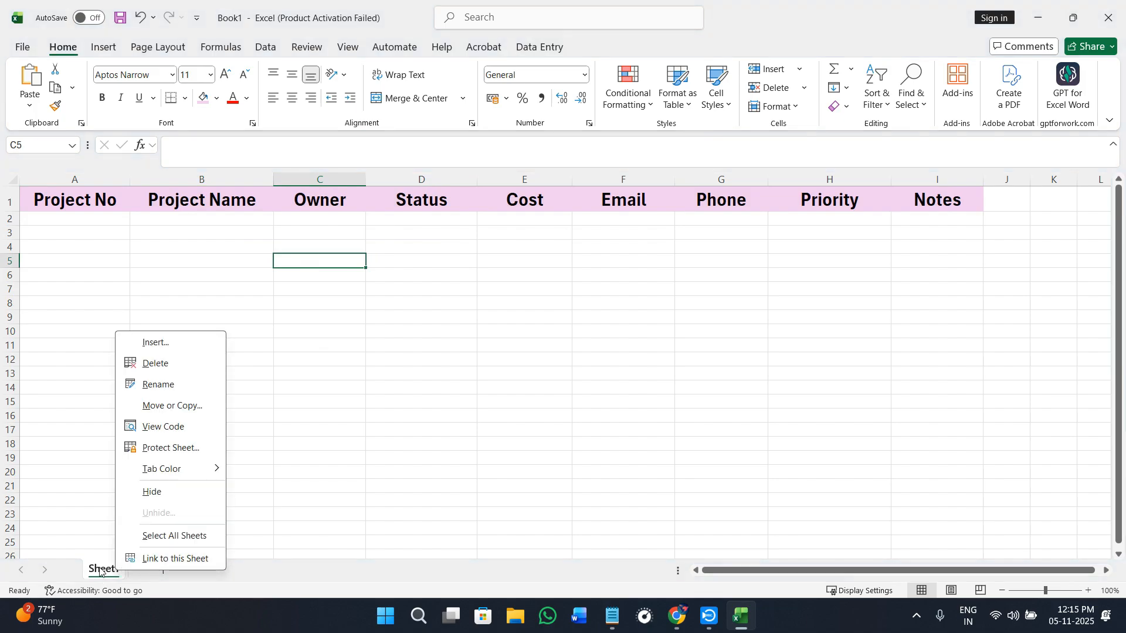
{"action": "left_click", "coordinate": [176, 384]}
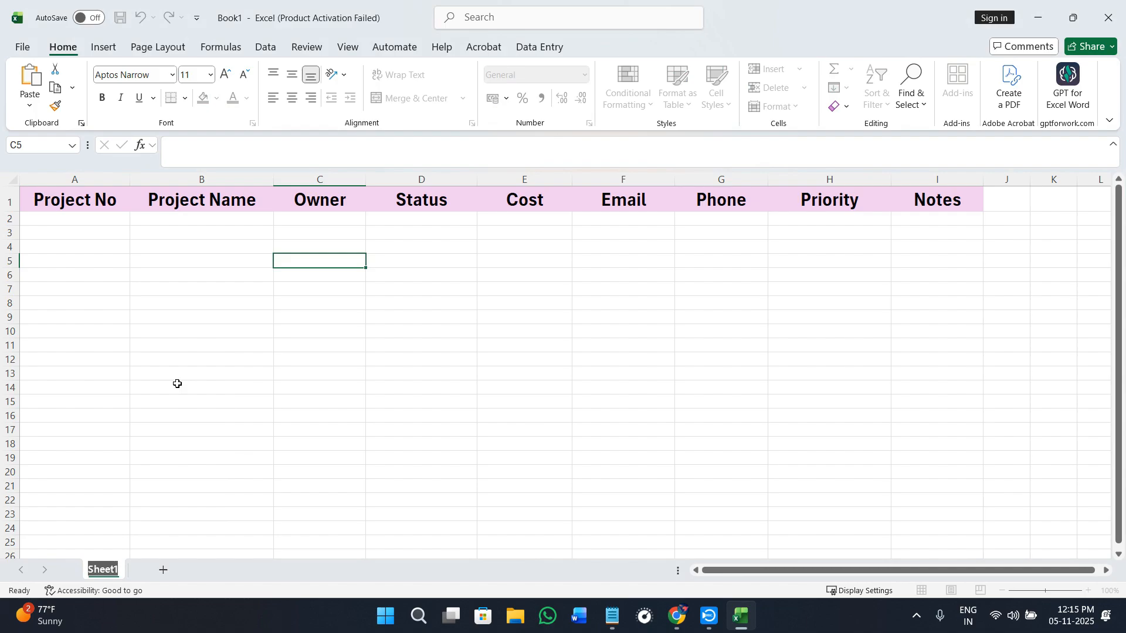
{"action": "type", "text": "Projects"}
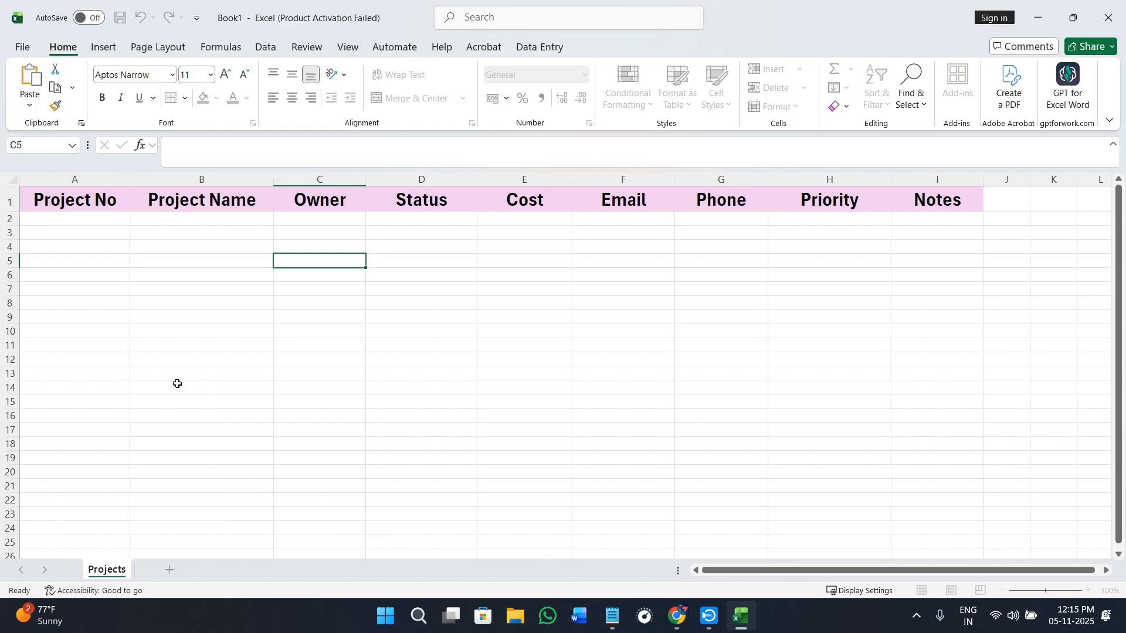
{"action": "left_click", "coordinate": [293, 403]}
- Add a second worksheet and name it Dashboard
{"action": "left_click", "coordinate": [169, 570]}
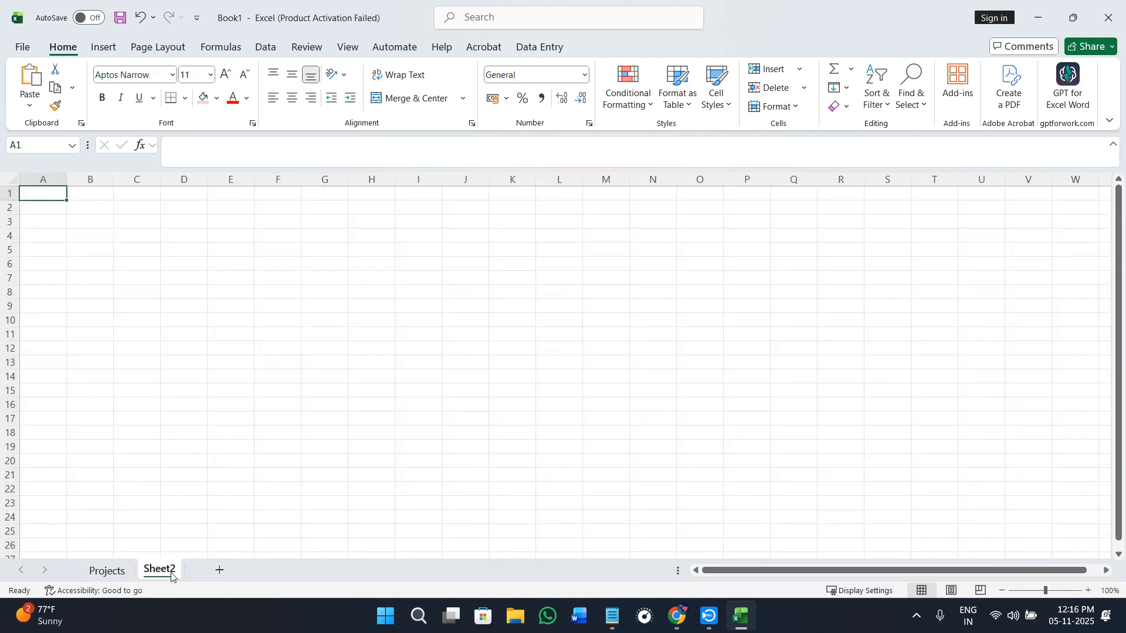
{"action": "right_click", "coordinate": [171, 577]}
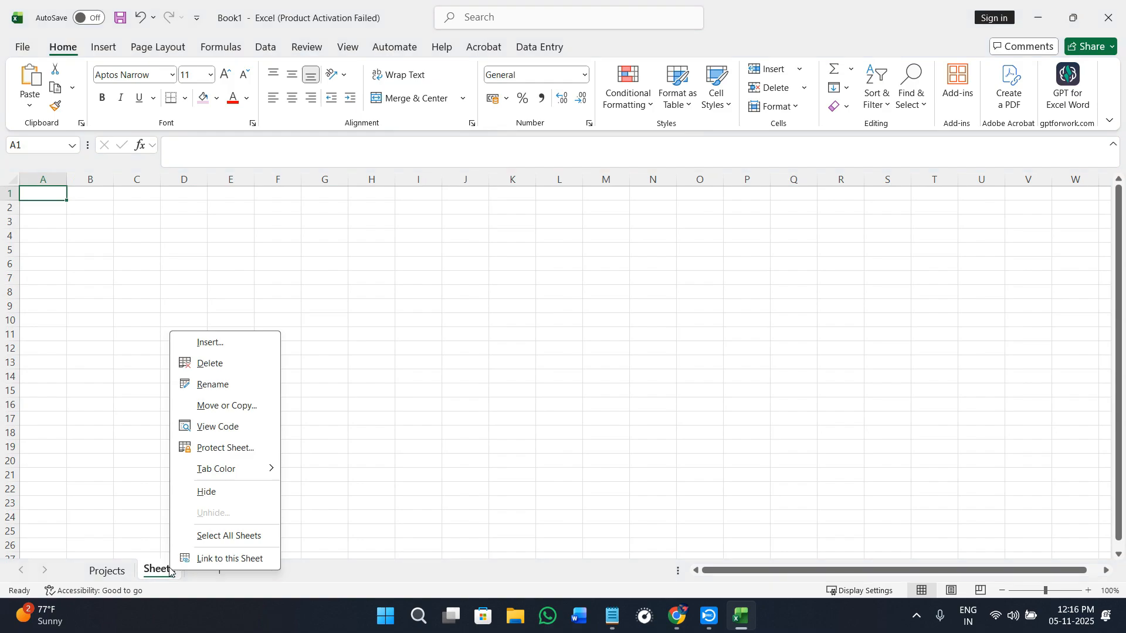
{"action": "left_click", "coordinate": [221, 387]}
{"action": "type", "text": "Dash"}
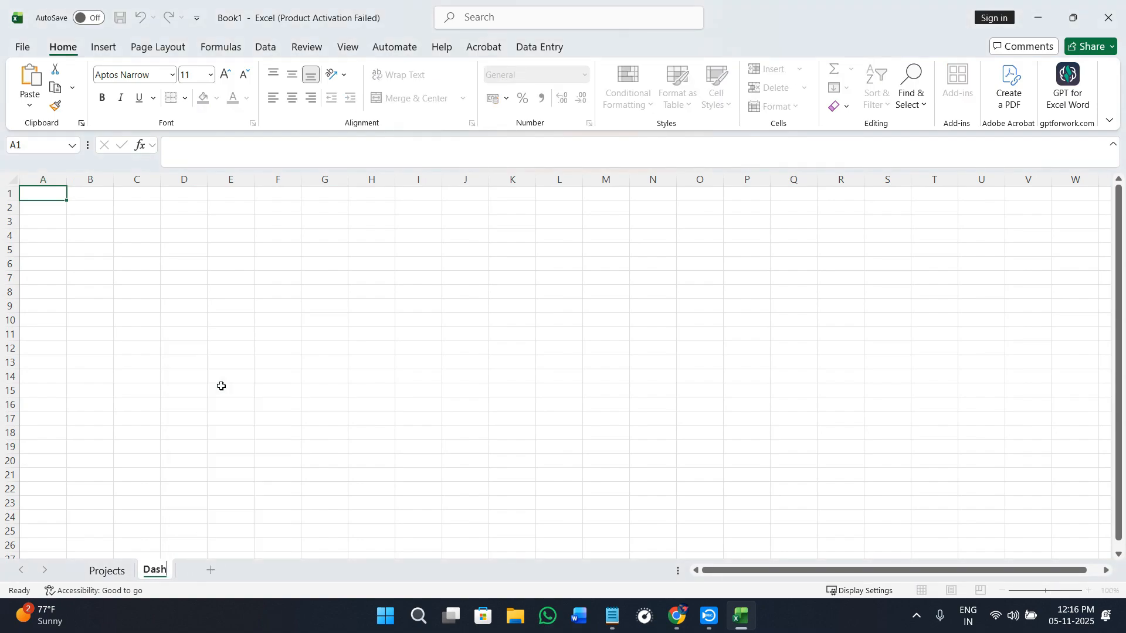
{"action": "type", "text": "board"}
{"action": "left_click", "coordinate": [237, 448]}
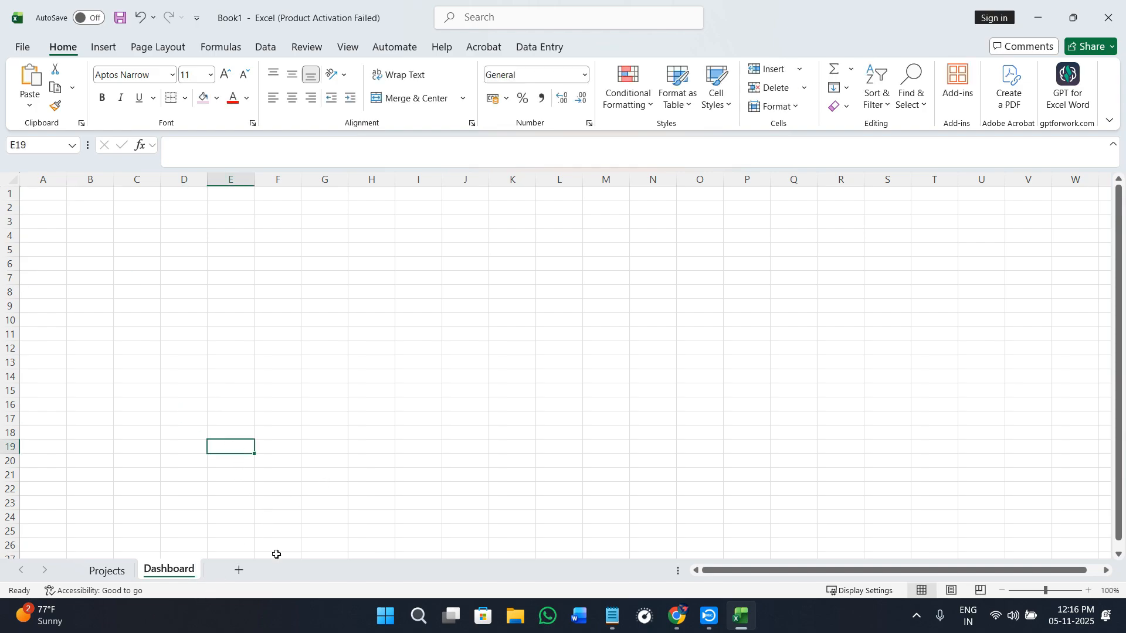
- Freeze the top row of the Projects sheet so the headings stay in view while scrolling
{"action": "left_click", "coordinate": [115, 570]}
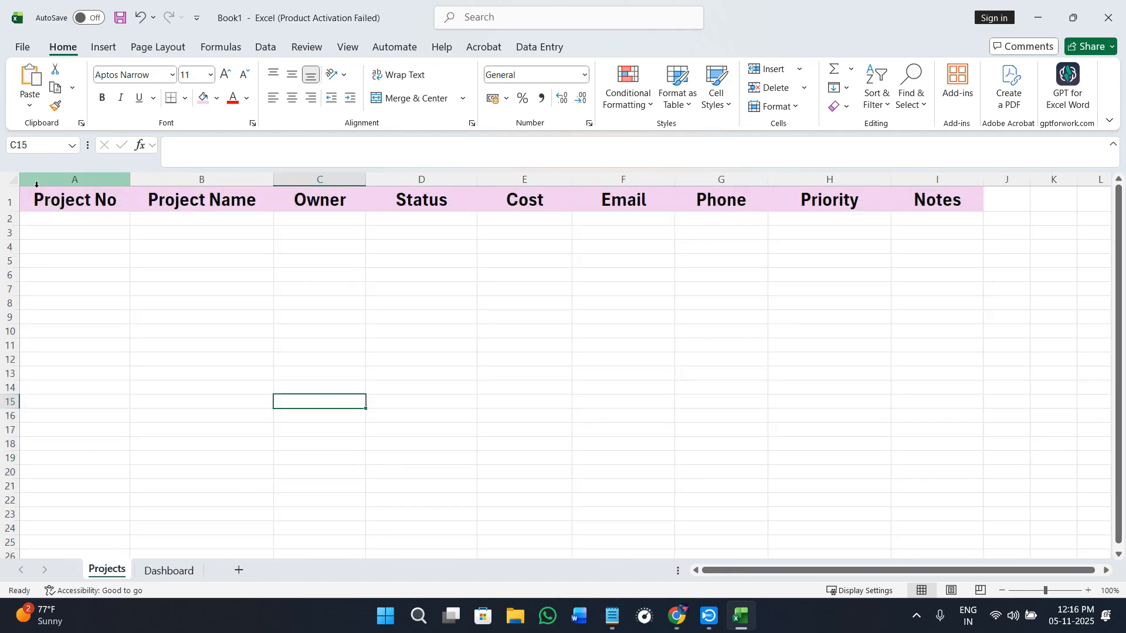
{"action": "left_click", "coordinate": [341, 46]}
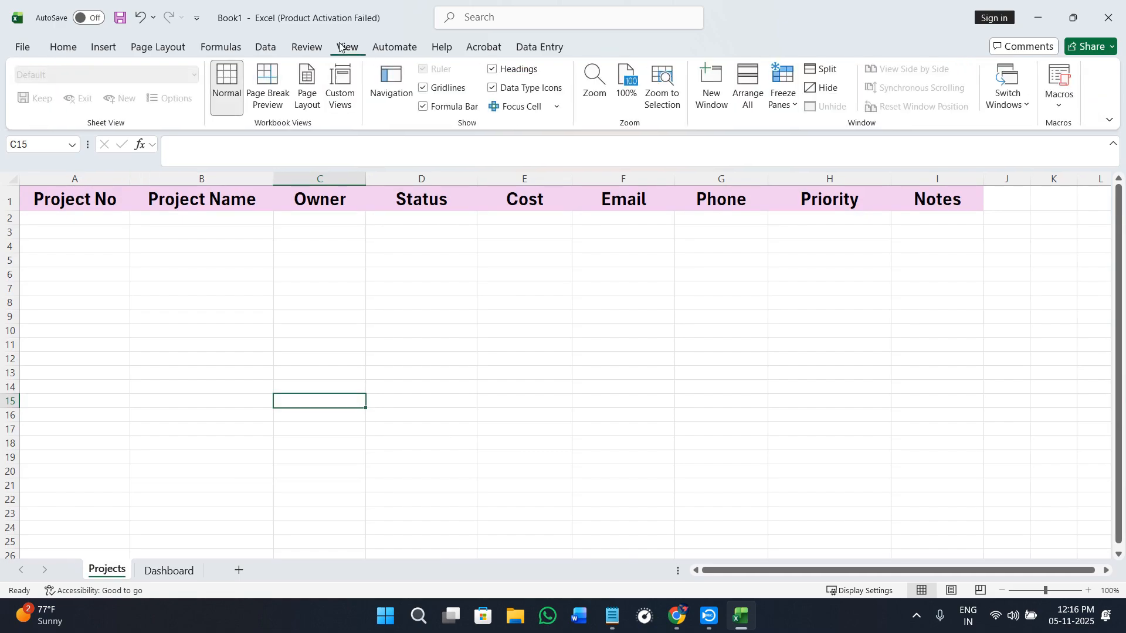
{"action": "left_click_drag", "start_coordinate": [108, 193], "coordinate": [938, 200]}
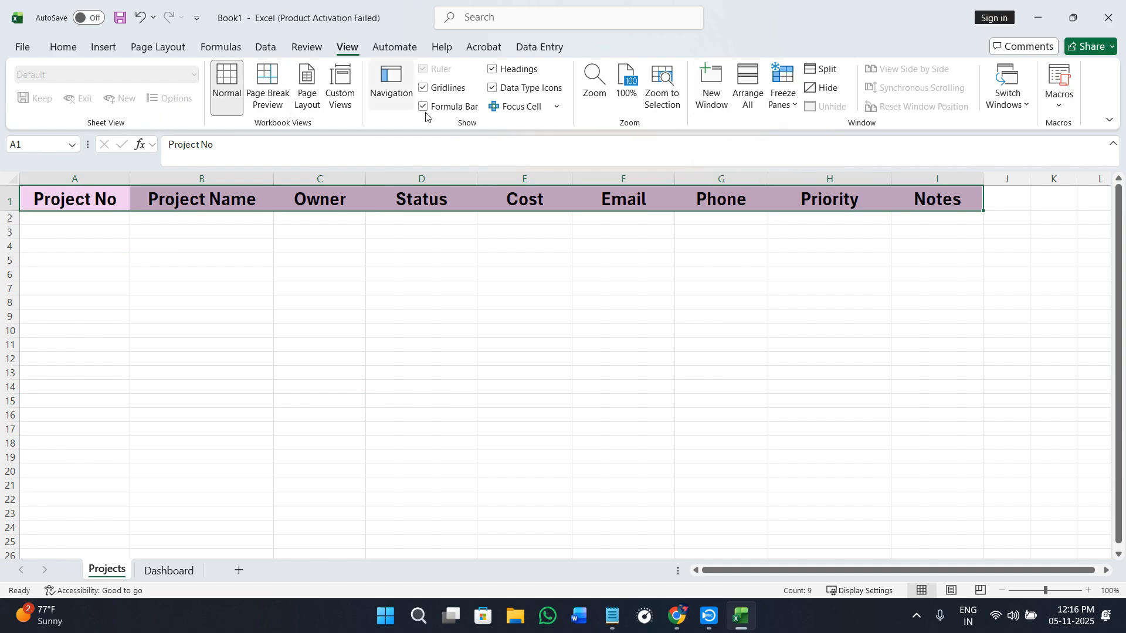
{"action": "left_click", "coordinate": [786, 106]}
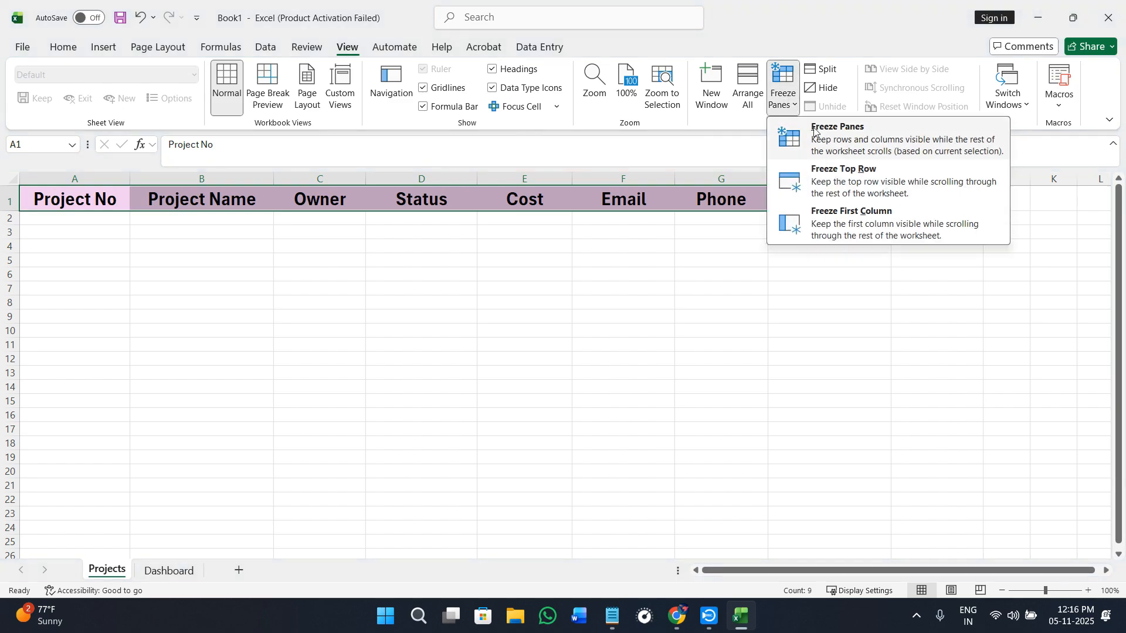
{"action": "left_click", "coordinate": [812, 166]}
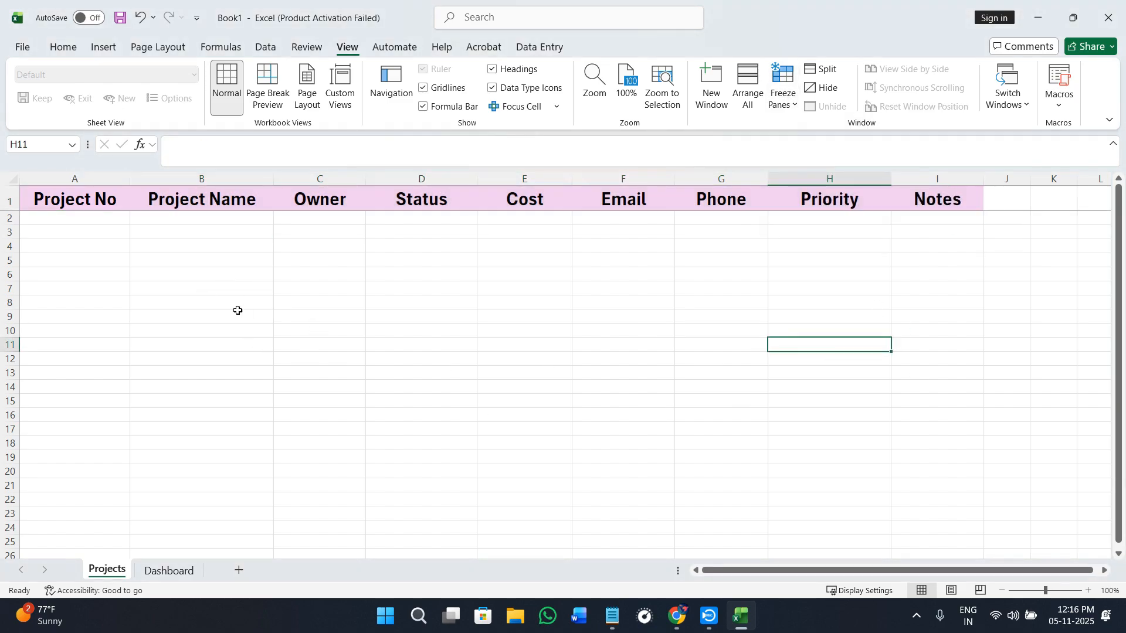
- Number the Project No column by entering 1 in A2 and 2 in A3, and fill the series down to 17 in A18
{"action": "left_click", "coordinate": [103, 220]}
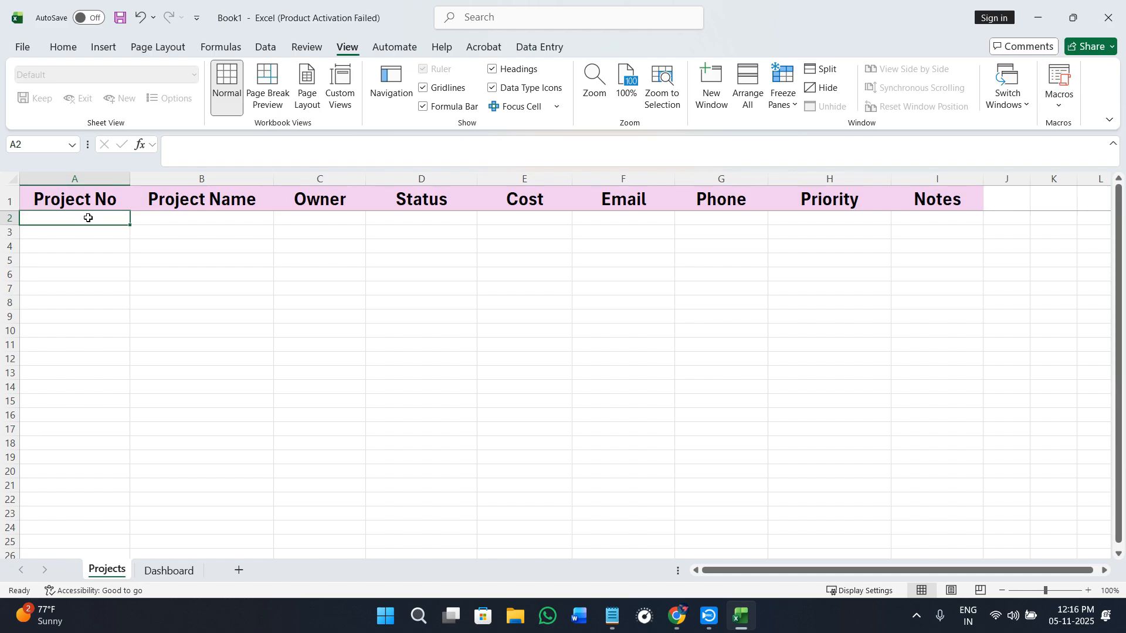
{"action": "double_click", "coordinate": [91, 219]}
{"action": "type", "text": "1"}
{"action": "left_click", "coordinate": [150, 275]}
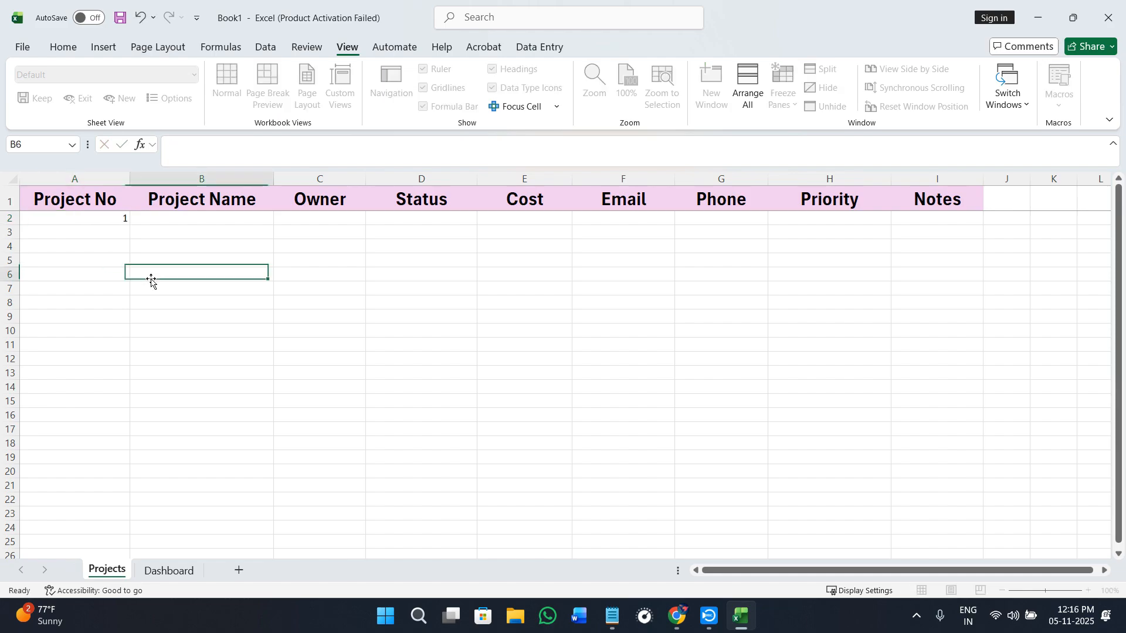
{"action": "left_click", "coordinate": [118, 231]}
{"action": "double_click", "coordinate": [121, 232]}
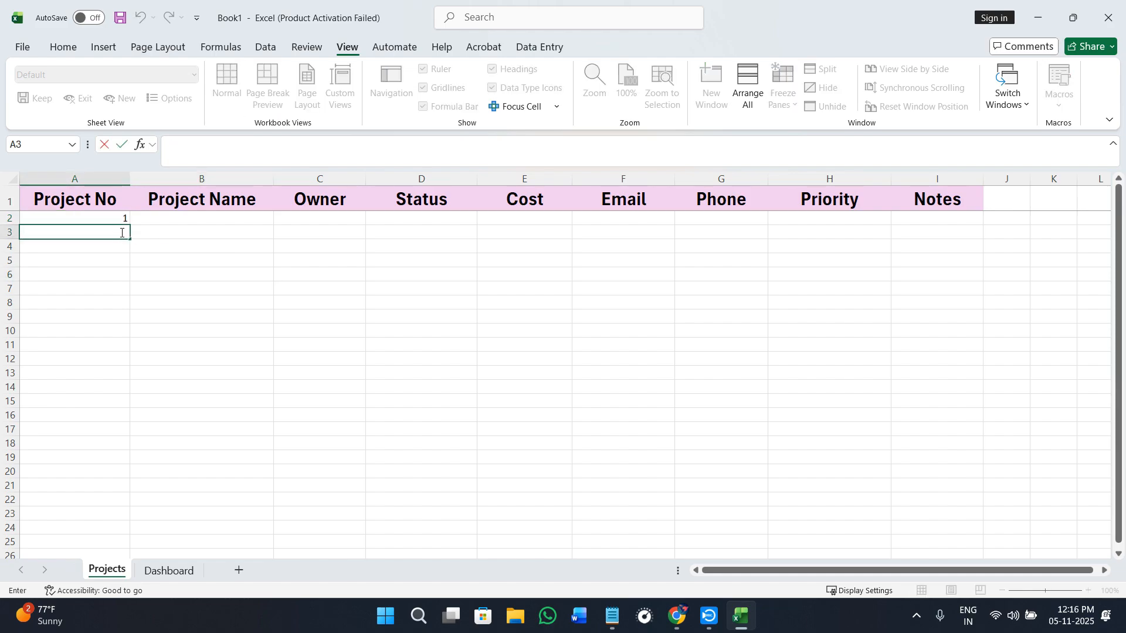
{"action": "type", "text": "2"}
{"action": "left_click", "coordinate": [160, 291]}
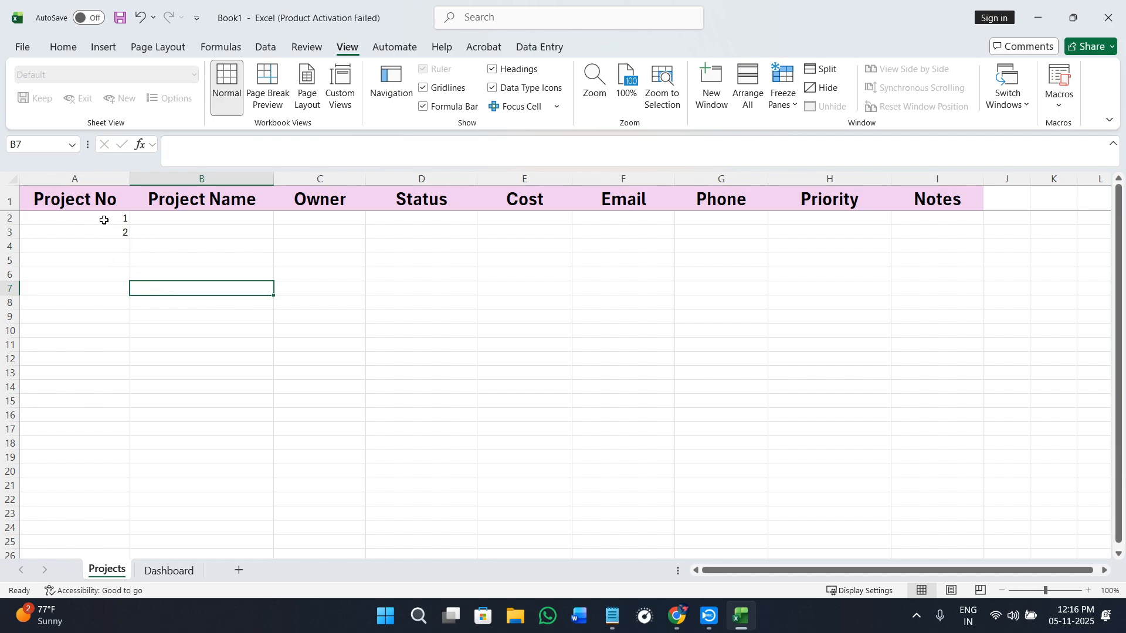
{"action": "left_click_drag", "start_coordinate": [111, 221], "coordinate": [121, 232]}
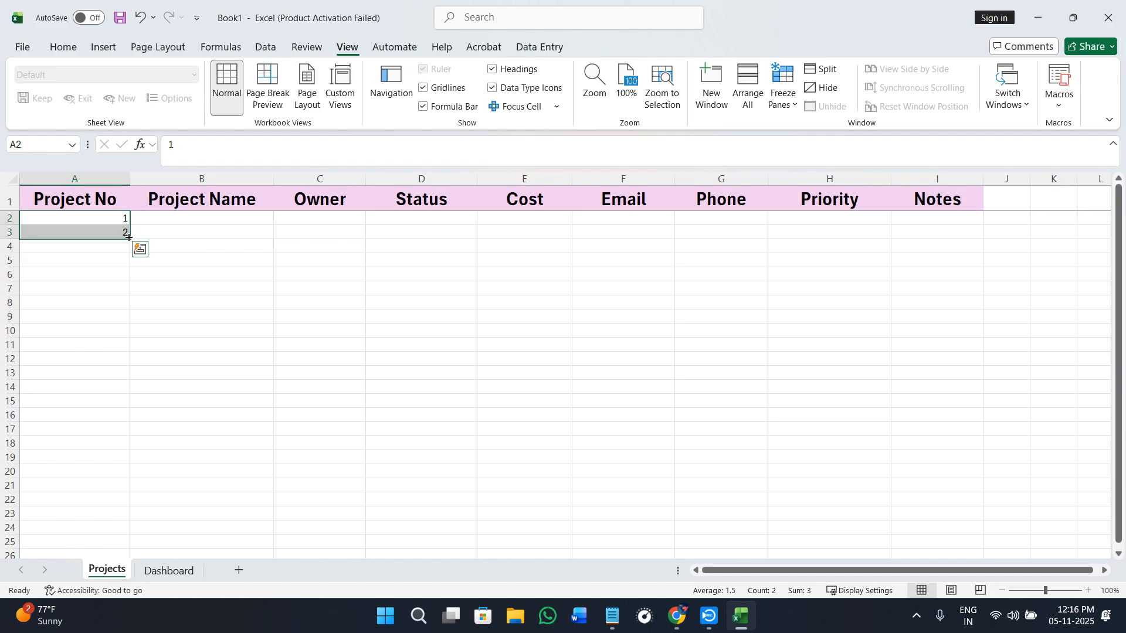
{"action": "left_click_drag", "start_coordinate": [130, 239], "coordinate": [111, 442]}
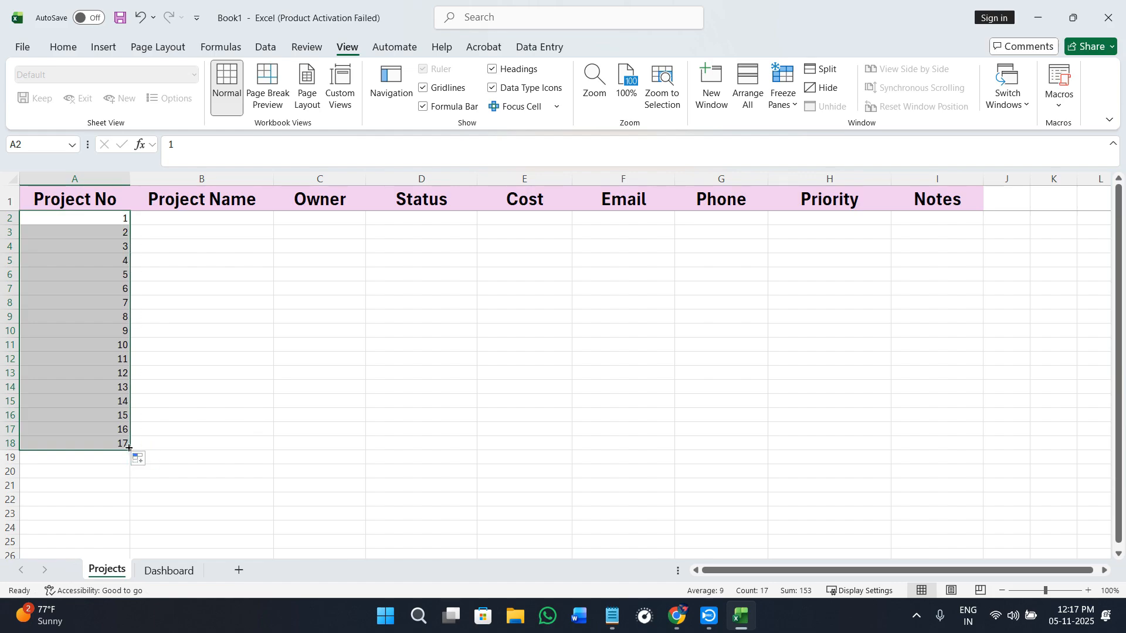
- Extend the Project No series down to 20 in A21
{"action": "left_click_drag", "start_coordinate": [132, 450], "coordinate": [132, 487]}
{"action": "left_click", "coordinate": [296, 428]}
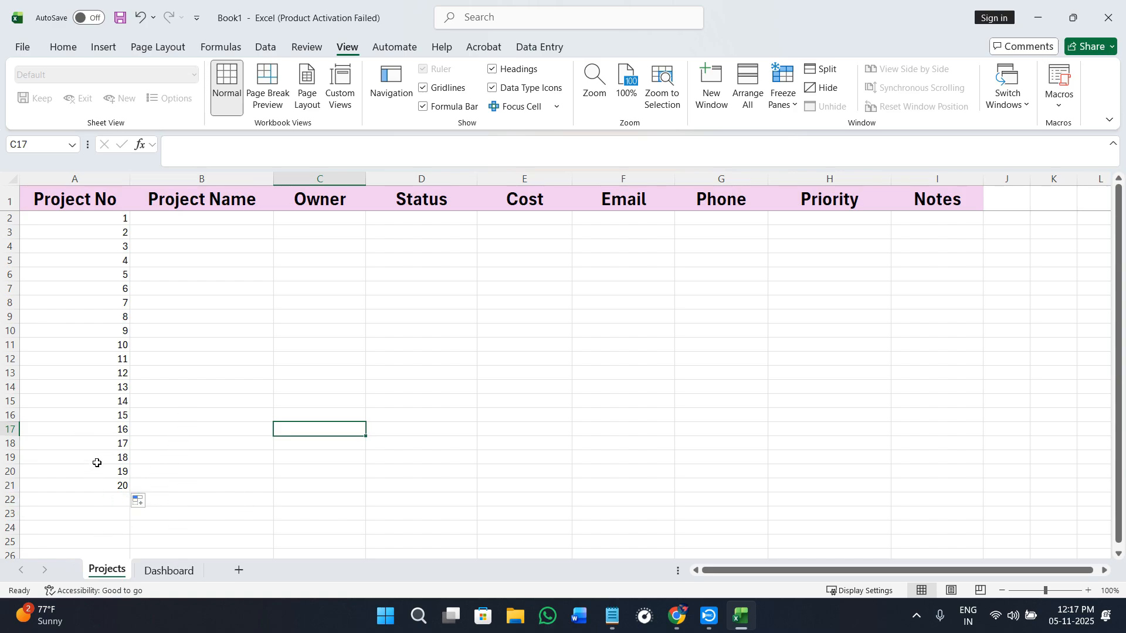
- Try extending the Project No series from A20:A21 down to 27 in A28, and undo that fill
{"action": "left_click_drag", "start_coordinate": [98, 467], "coordinate": [120, 488]}
{"action": "scroll", "coordinate": [142, 421], "scroll_direction": "down", "scroll_amount": 2}
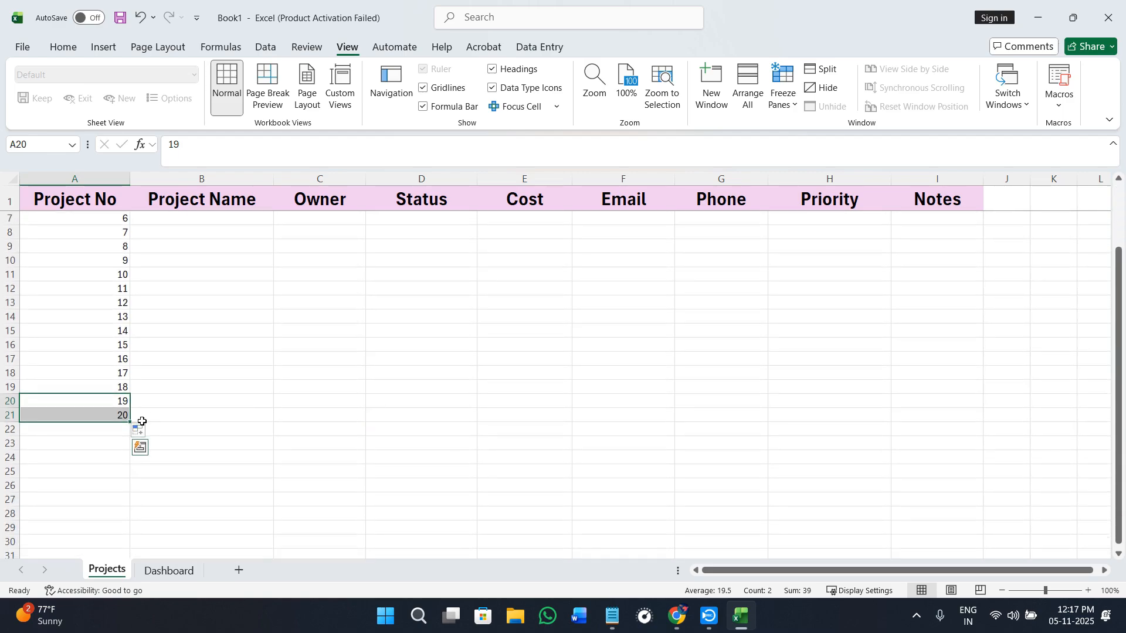
{"action": "left_click_drag", "start_coordinate": [130, 422], "coordinate": [132, 521]}
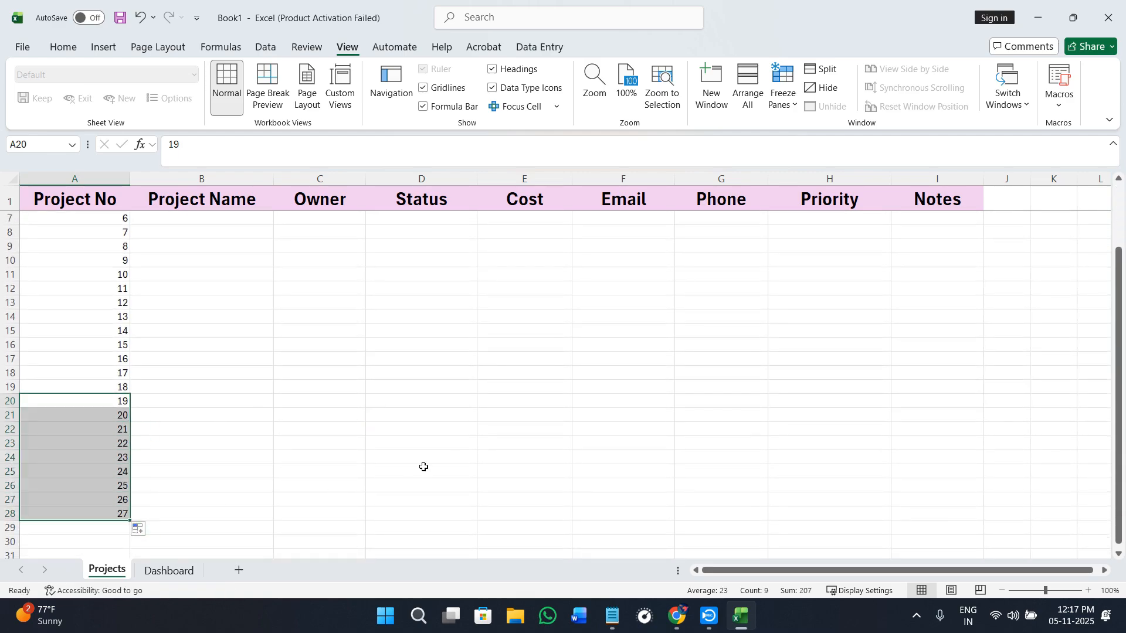
{"action": "scroll", "coordinate": [191, 424], "scroll_direction": "down", "scroll_amount": 2}
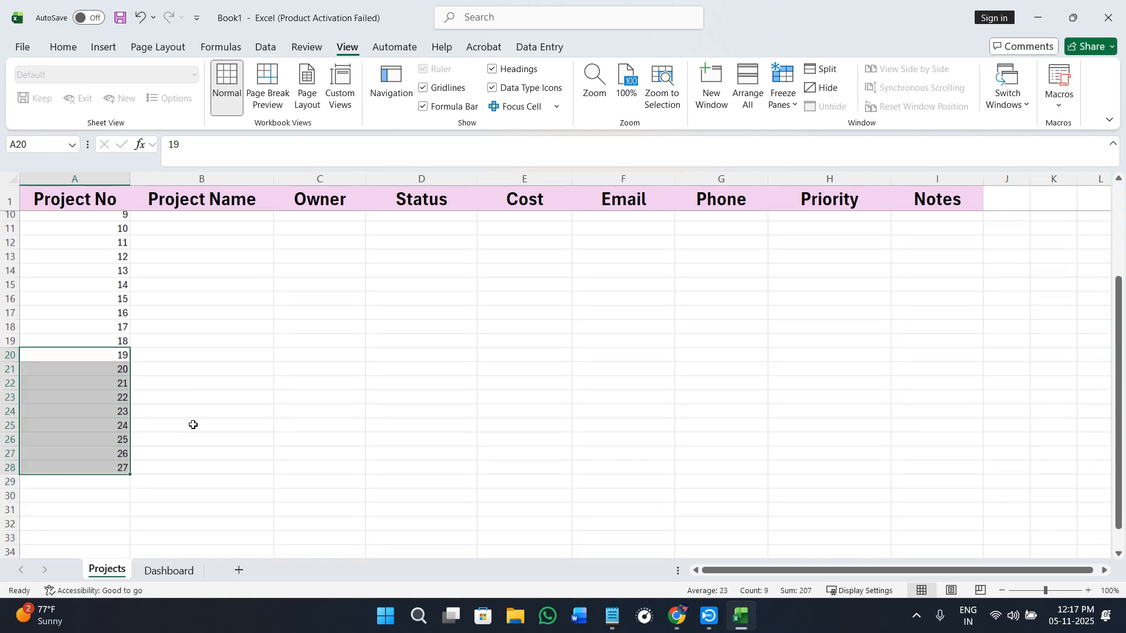
{"action": "left_click", "coordinate": [223, 398]}
{"action": "scroll", "coordinate": [256, 404], "scroll_direction": "up", "scroll_amount": 1}
{"action": "scroll", "coordinate": [257, 406], "scroll_direction": "down", "scroll_amount": 3}
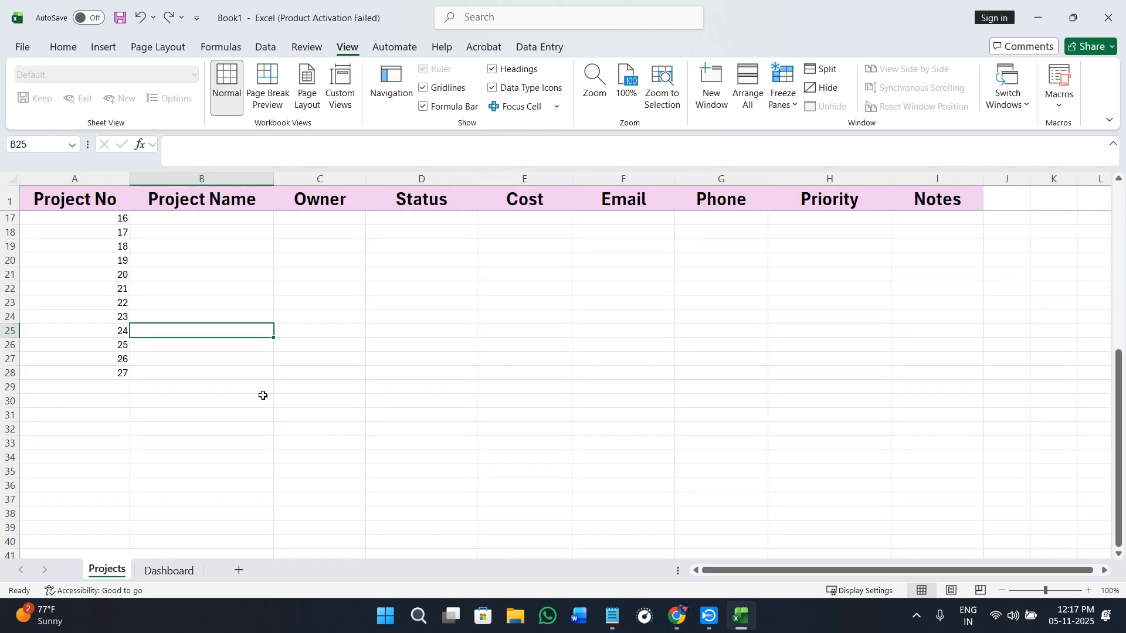
{"action": "scroll", "coordinate": [263, 399], "scroll_direction": "up", "scroll_amount": 2}
{"action": "key", "text": "ctrl+z"}
{"action": "scroll", "coordinate": [158, 374], "scroll_direction": "up", "scroll_amount": 3}
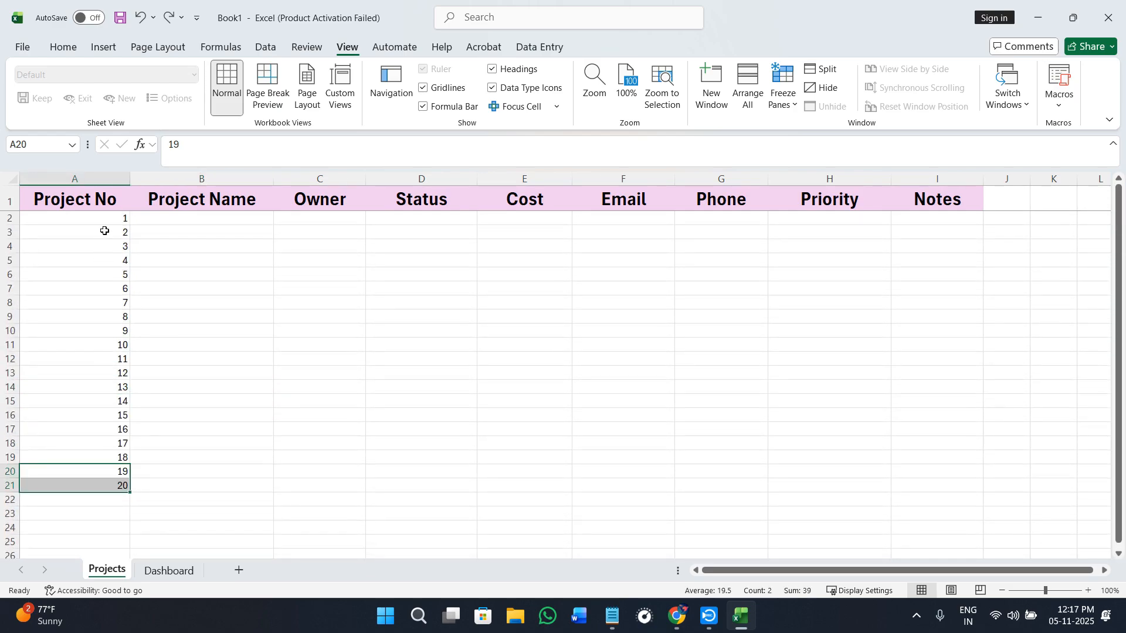
- Convert the project data in A1:I21 into a table with headers, and view the Project Name filter options
{"action": "left_click_drag", "start_coordinate": [105, 221], "coordinate": [105, 492]}
{"action": "left_click", "coordinate": [244, 414]}
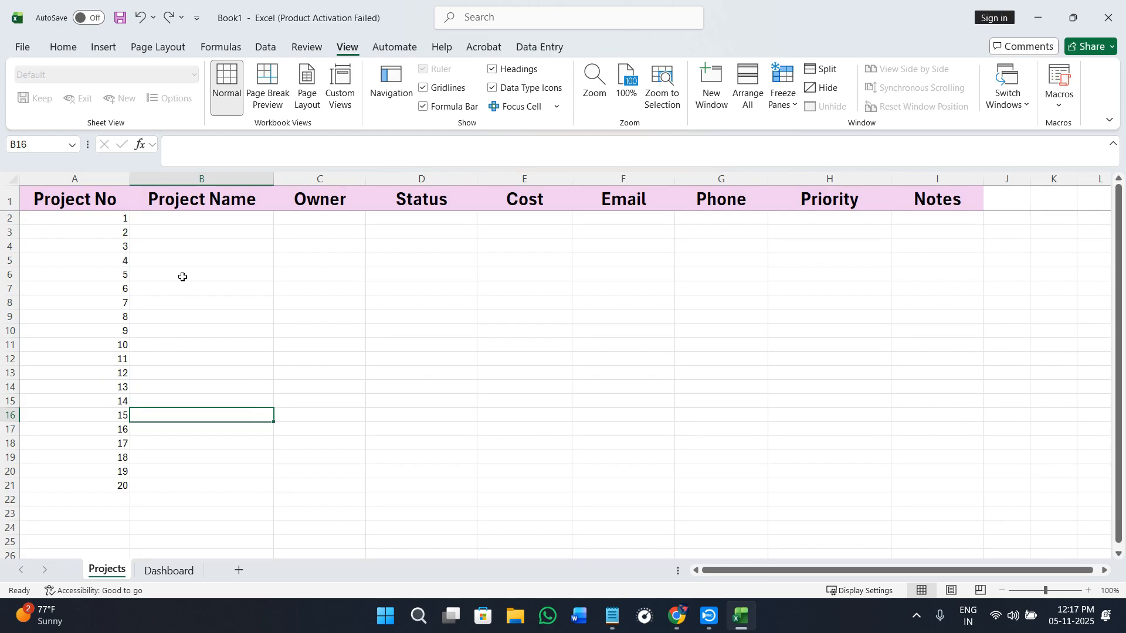
{"action": "left_click", "coordinate": [227, 279]}
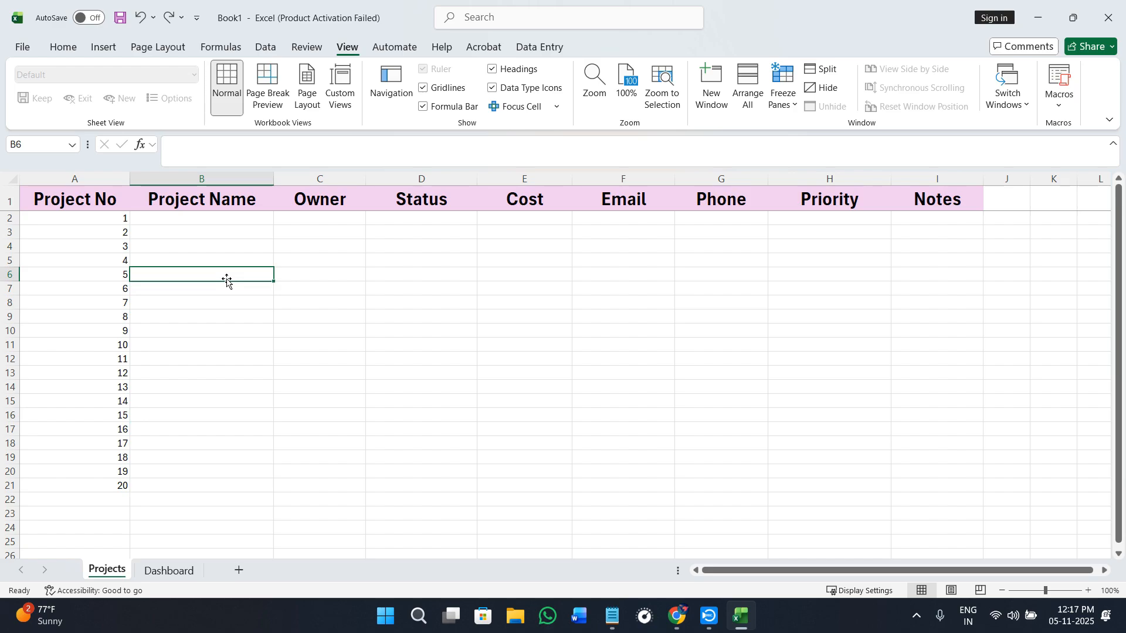
{"action": "key", "text": "ctrl+t"}
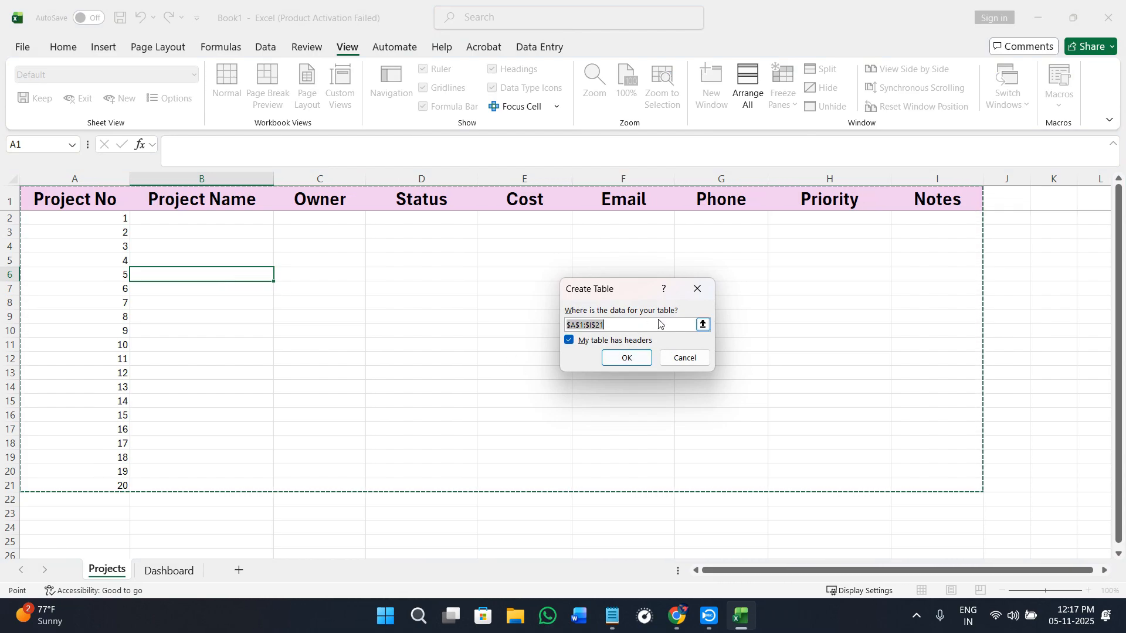
{"action": "left_click", "coordinate": [627, 357]}
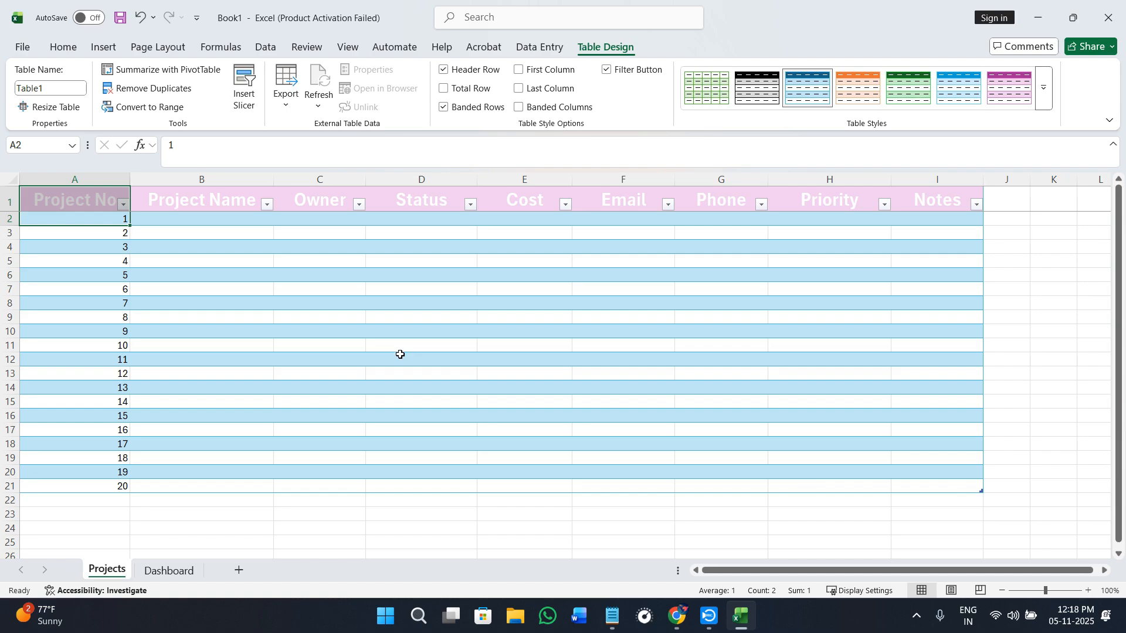
{"action": "left_click", "coordinate": [267, 205]}
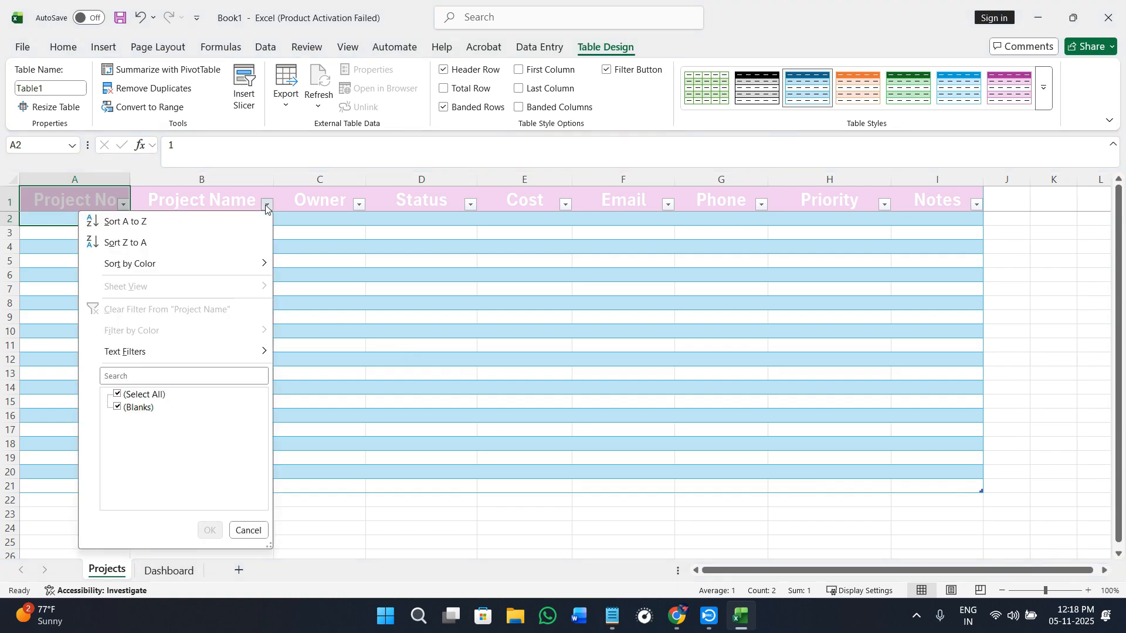
{"action": "left_click", "coordinate": [515, 297]}
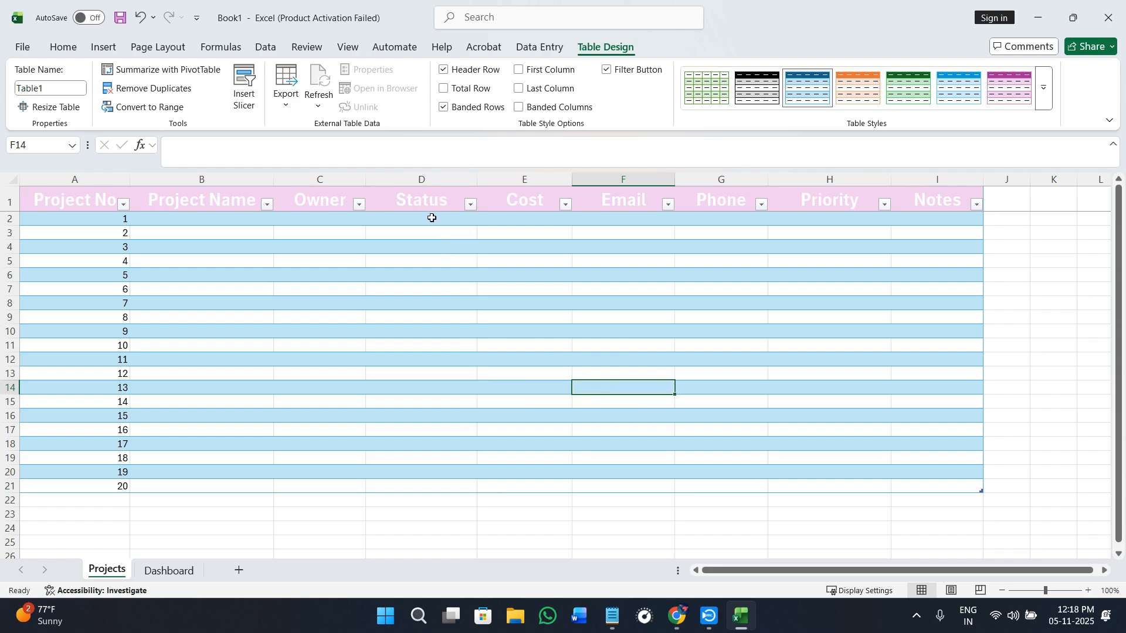
- Add list data validation to the Status cells D2:D21 with the source New, Ongoing, Completed, On Hold, Lost
{"action": "left_click_drag", "start_coordinate": [429, 213], "coordinate": [441, 482]}
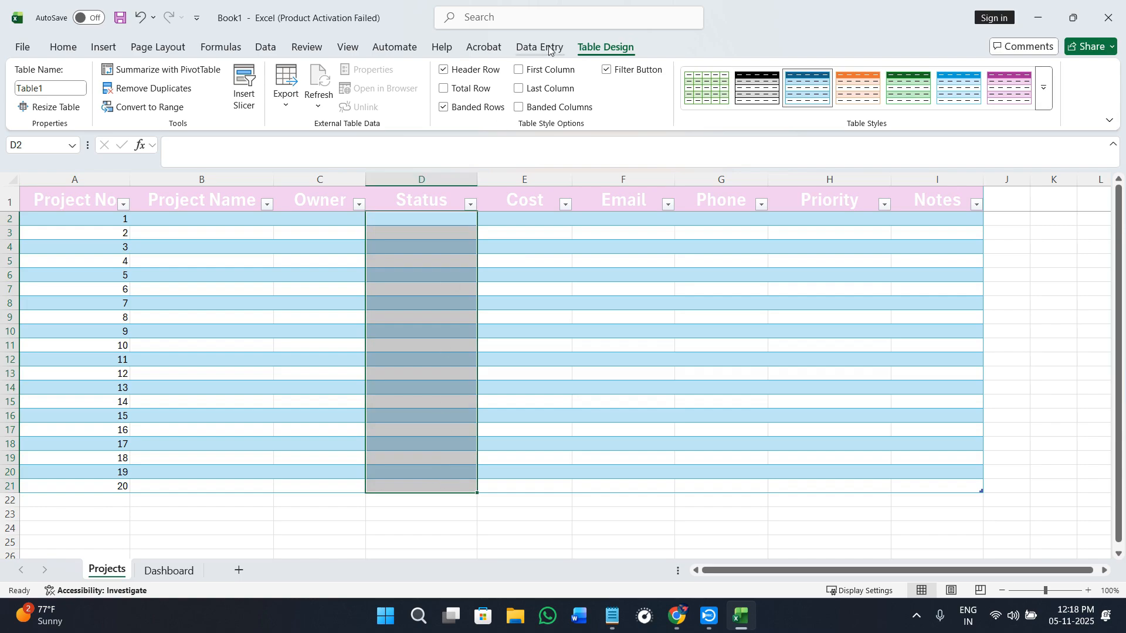
{"action": "left_click", "coordinate": [268, 46]}
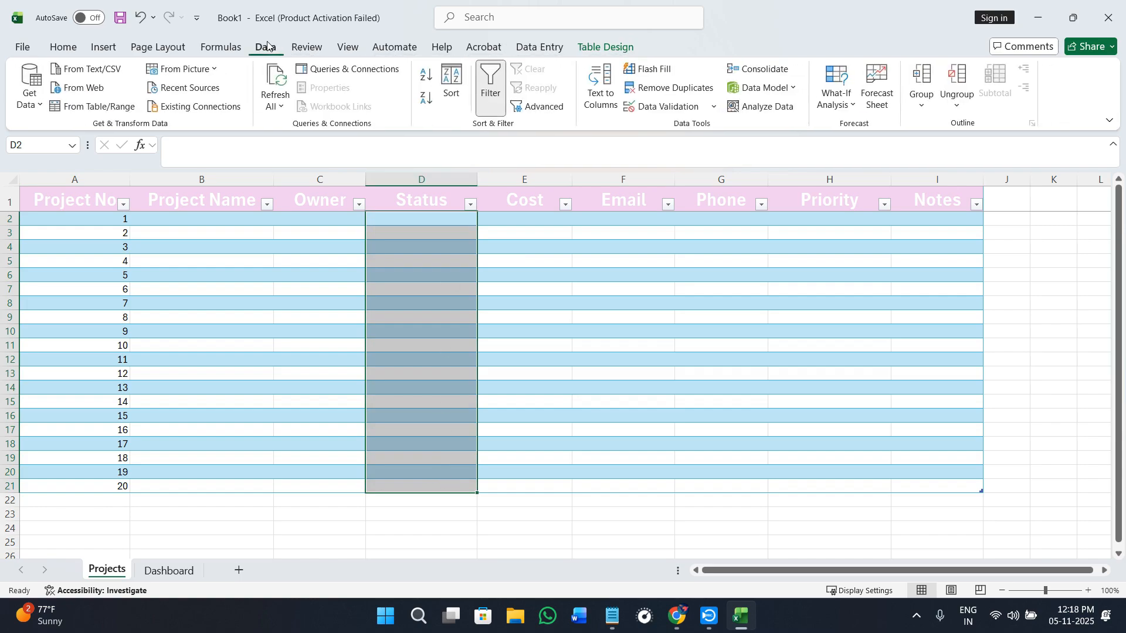
{"action": "left_click", "coordinate": [656, 109]}
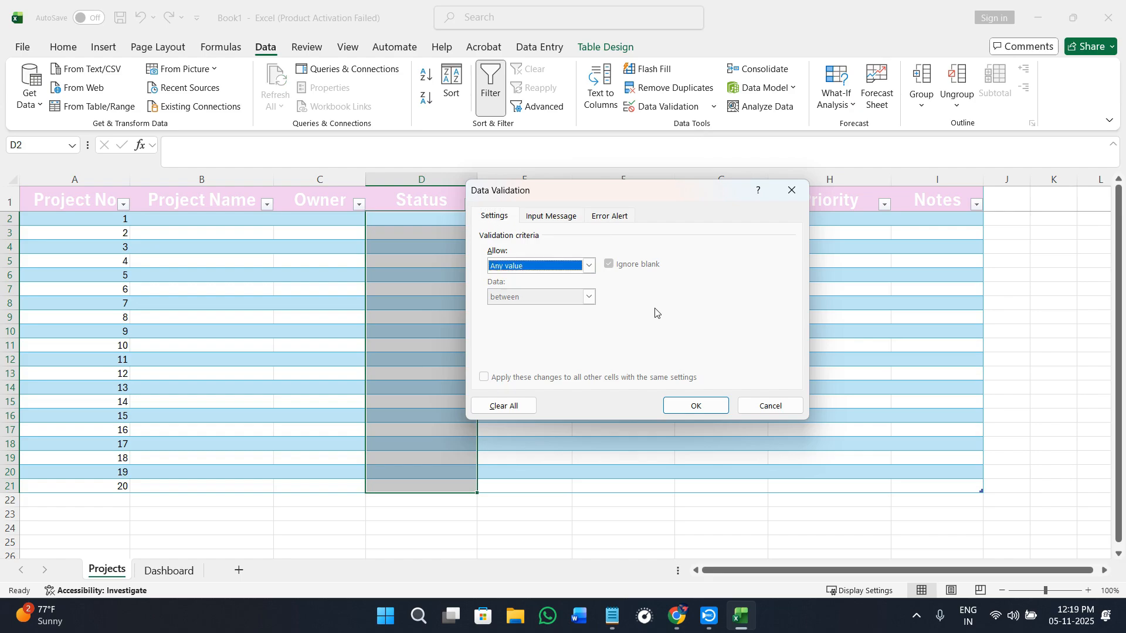
{"action": "left_click", "coordinate": [588, 267]}
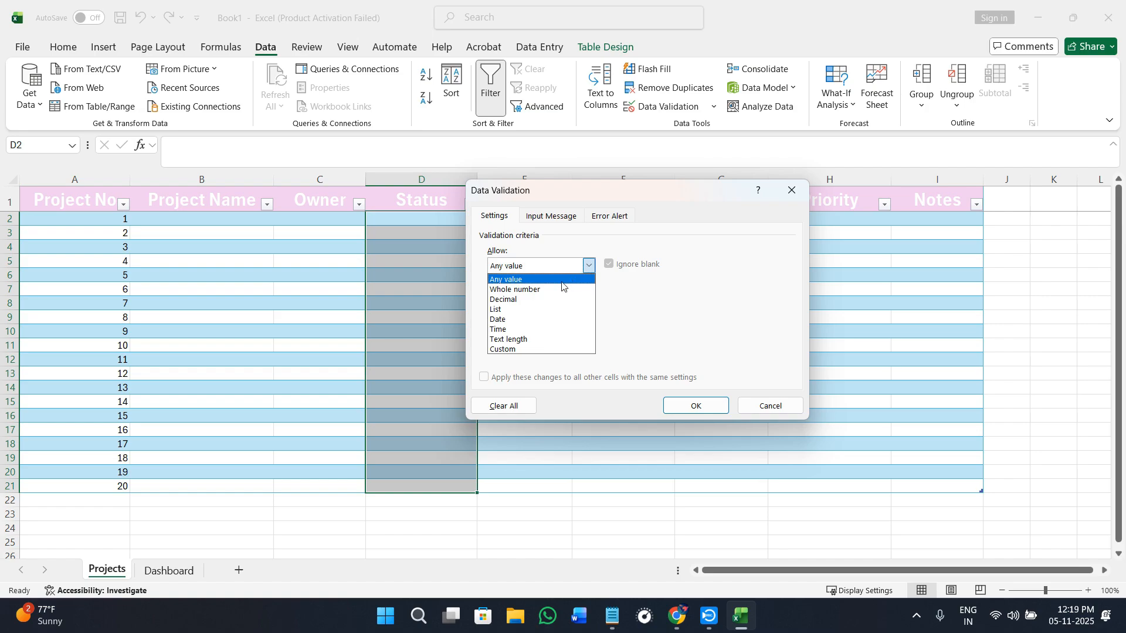
{"action": "left_click", "coordinate": [528, 310]}
{"action": "left_click", "coordinate": [547, 326]}
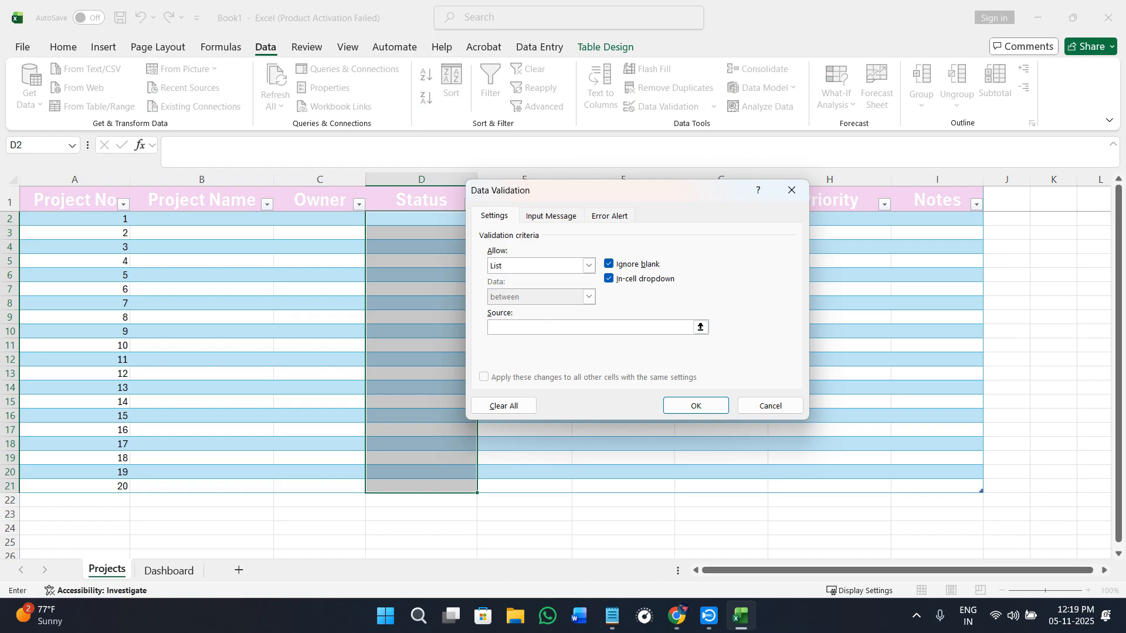
{"action": "key", "text": "alt+Tab"}
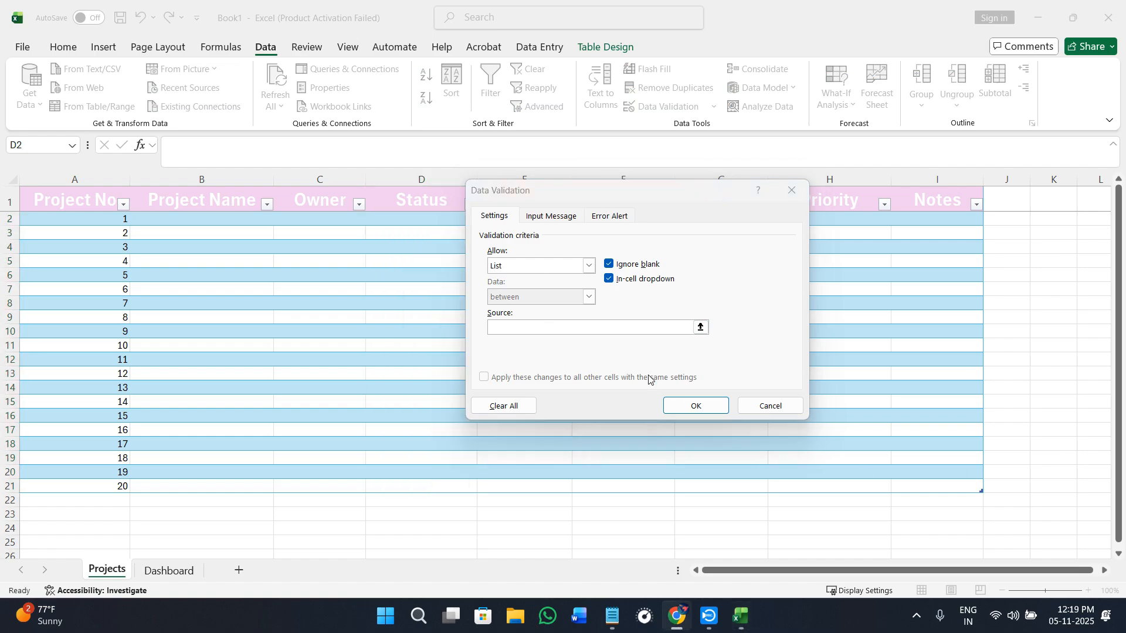
{"action": "key", "text": "alt+Tab"}
{"action": "type", "text": "New, Ongoing, Completed, On Hold, Lost"}
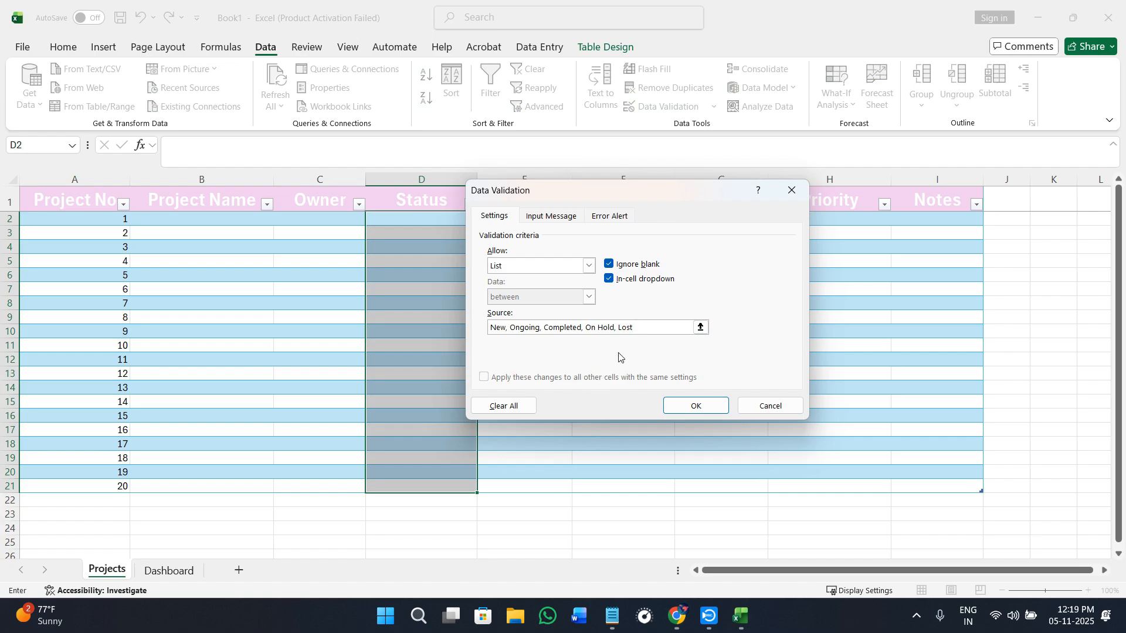
{"action": "left_click", "coordinate": [701, 404]}
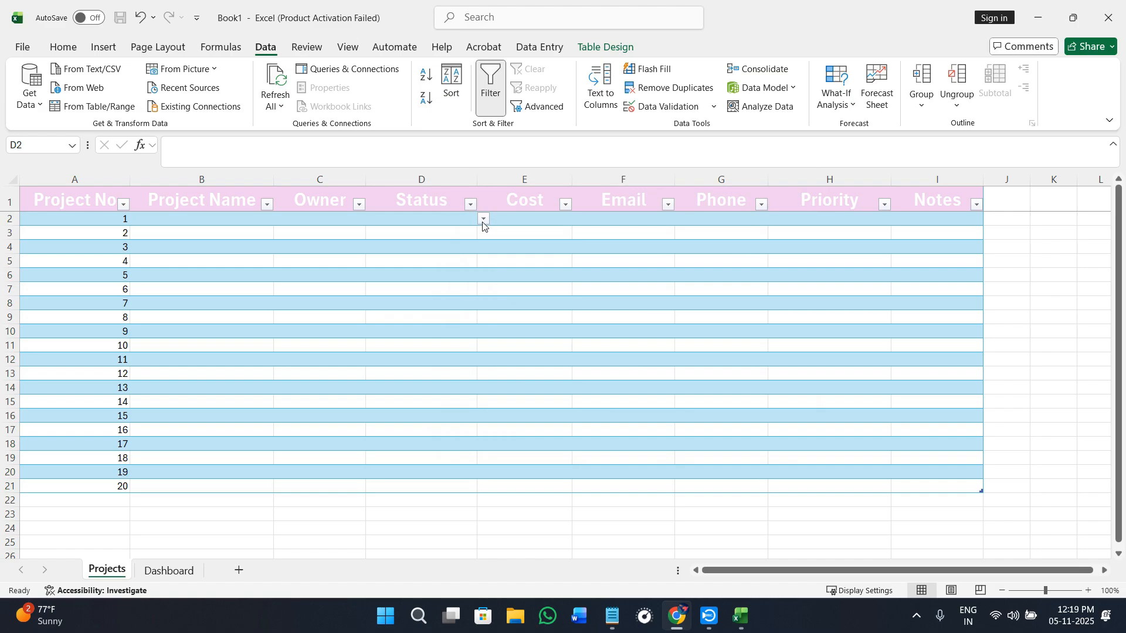
- Test the Status dropdown in D2 by choosing Ongoing, Completed and On Hold in turn, ending on Lost
{"action": "key", "text": "ctrl+space"}
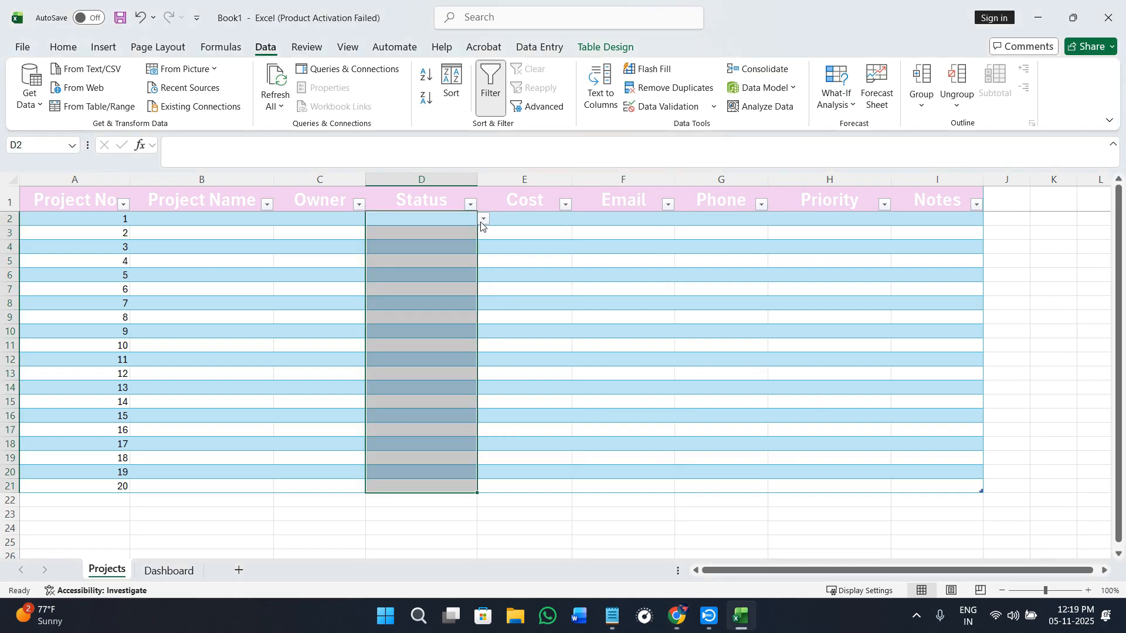
{"action": "left_click", "coordinate": [488, 217]}
{"action": "left_click", "coordinate": [472, 205]}
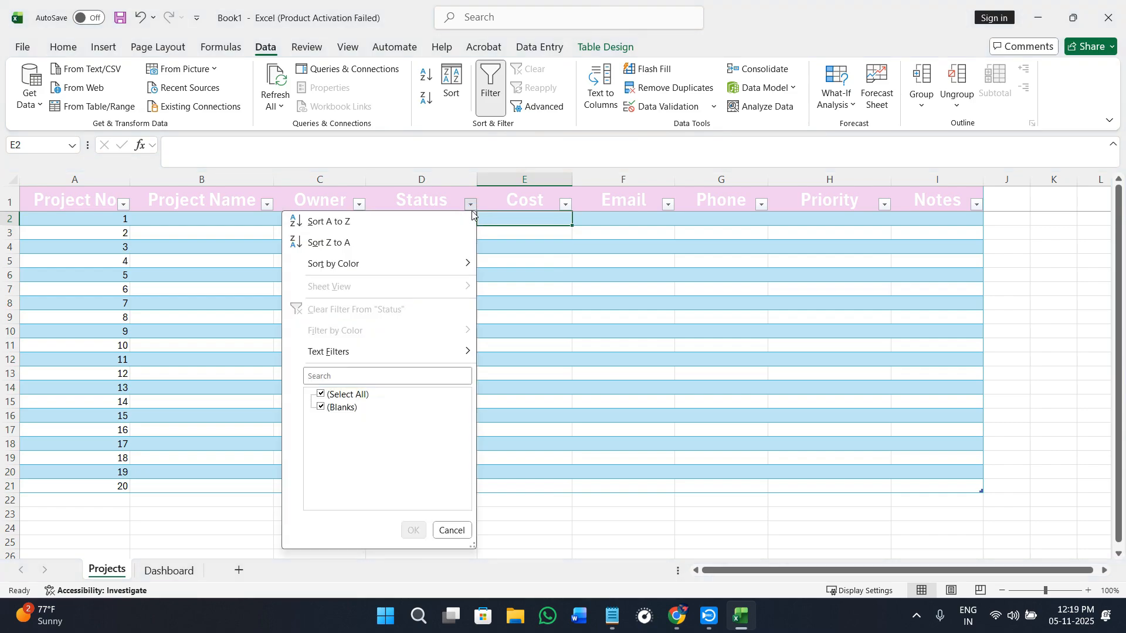
{"action": "key", "text": "Escape"}
{"action": "left_click", "coordinate": [465, 216]}
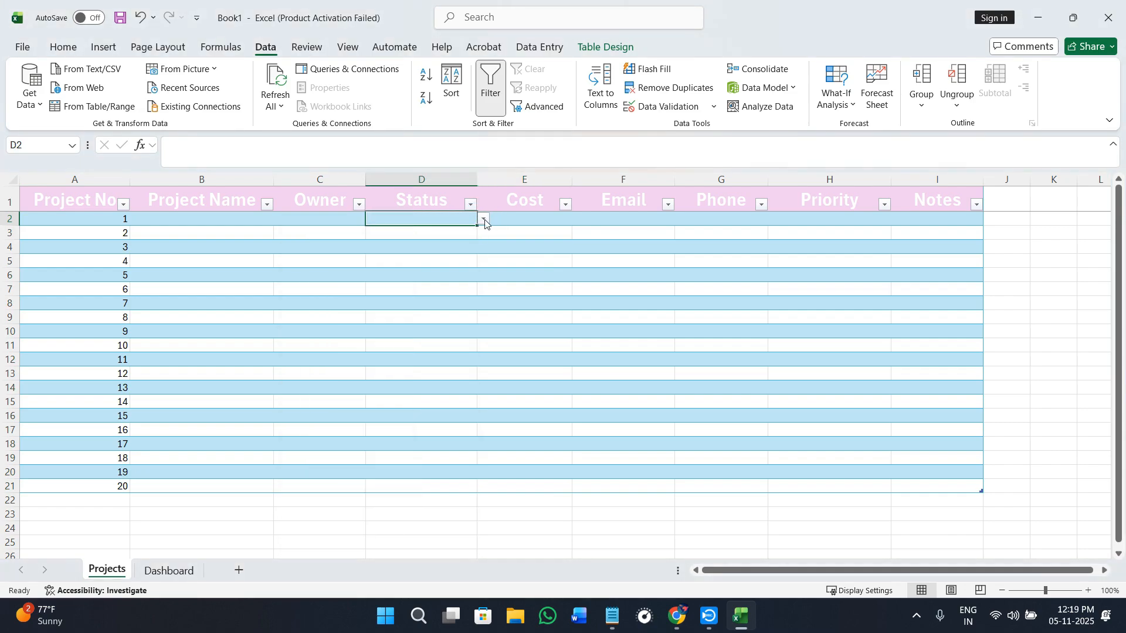
{"action": "left_click", "coordinate": [484, 221]}
{"action": "left_click", "coordinate": [418, 246]}
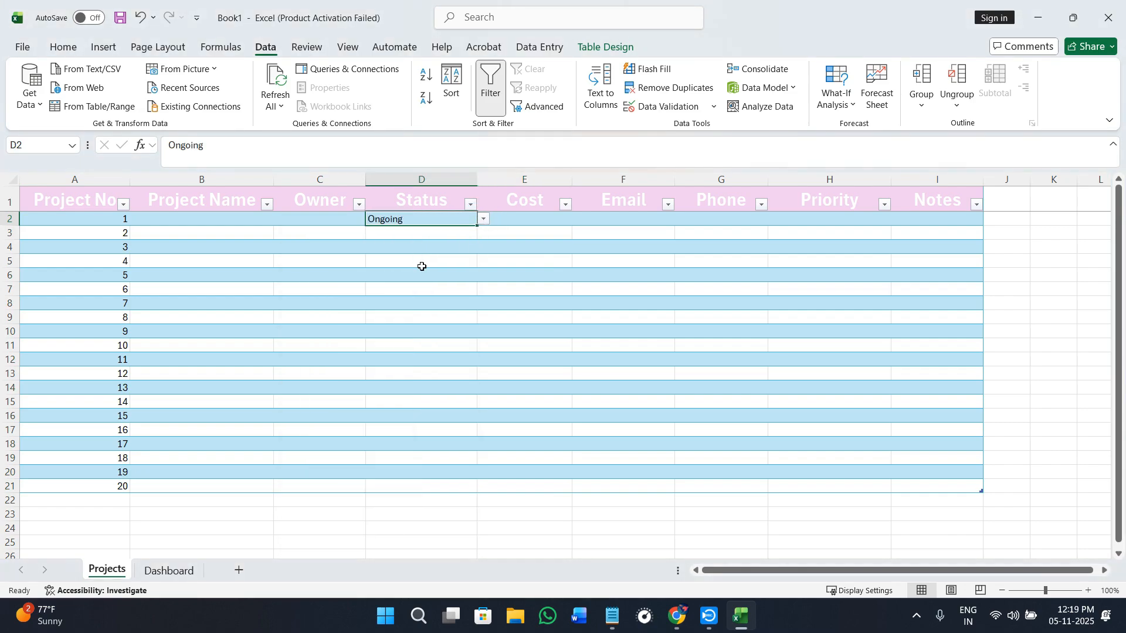
{"action": "left_click", "coordinate": [484, 223]}
{"action": "left_click", "coordinate": [425, 257]}
{"action": "left_click", "coordinate": [485, 221]}
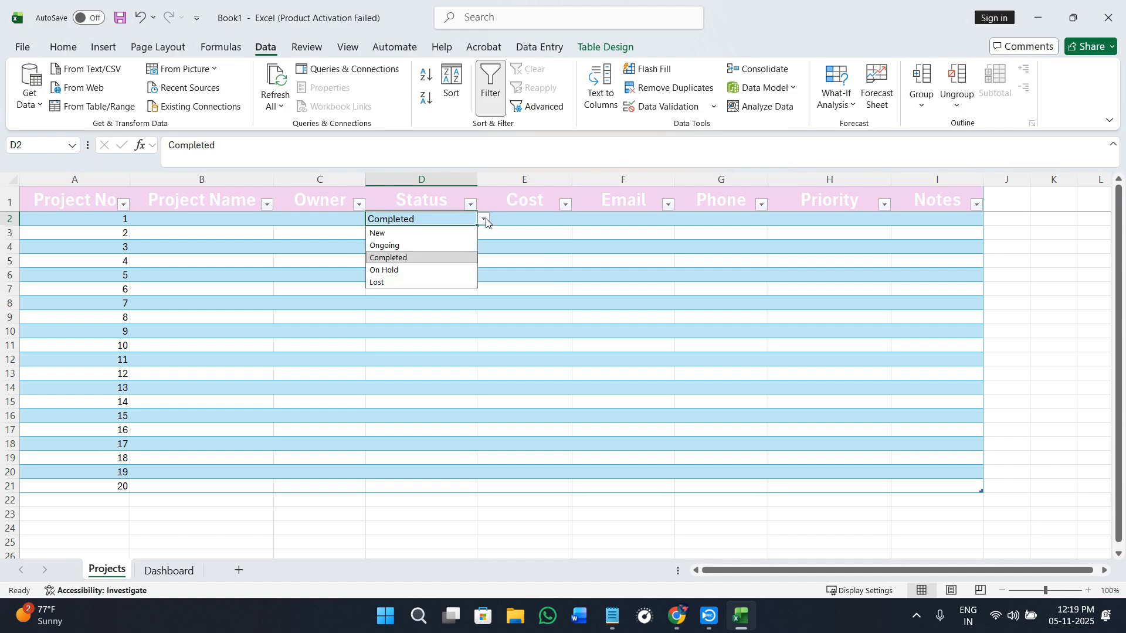
{"action": "left_click", "coordinate": [432, 269]}
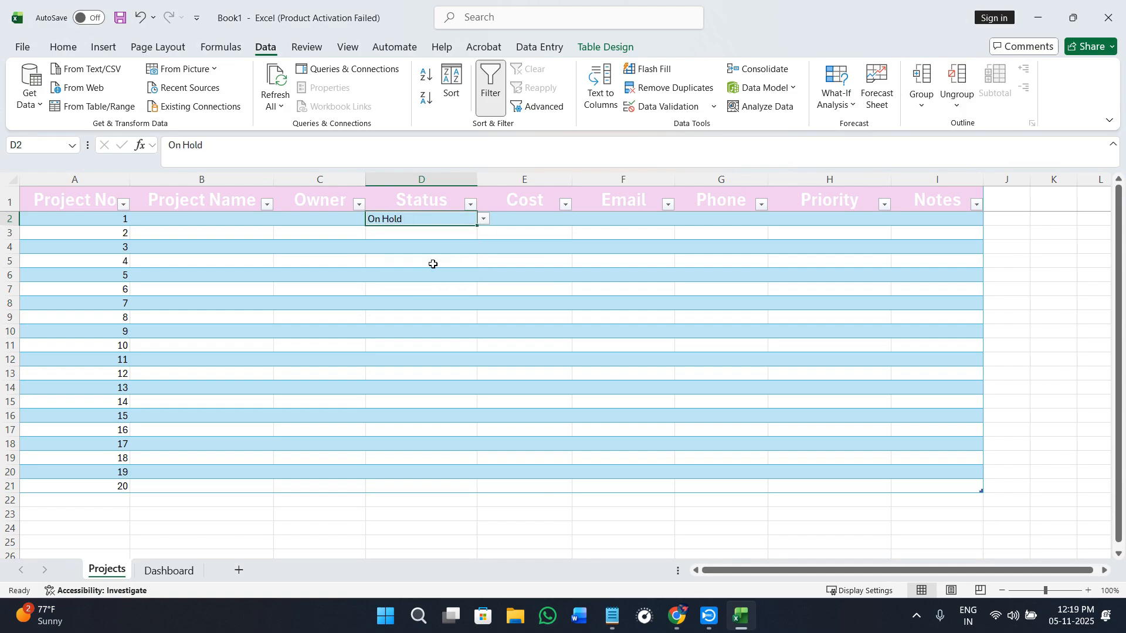
{"action": "left_click", "coordinate": [484, 222]}
{"action": "left_click", "coordinate": [412, 278]}
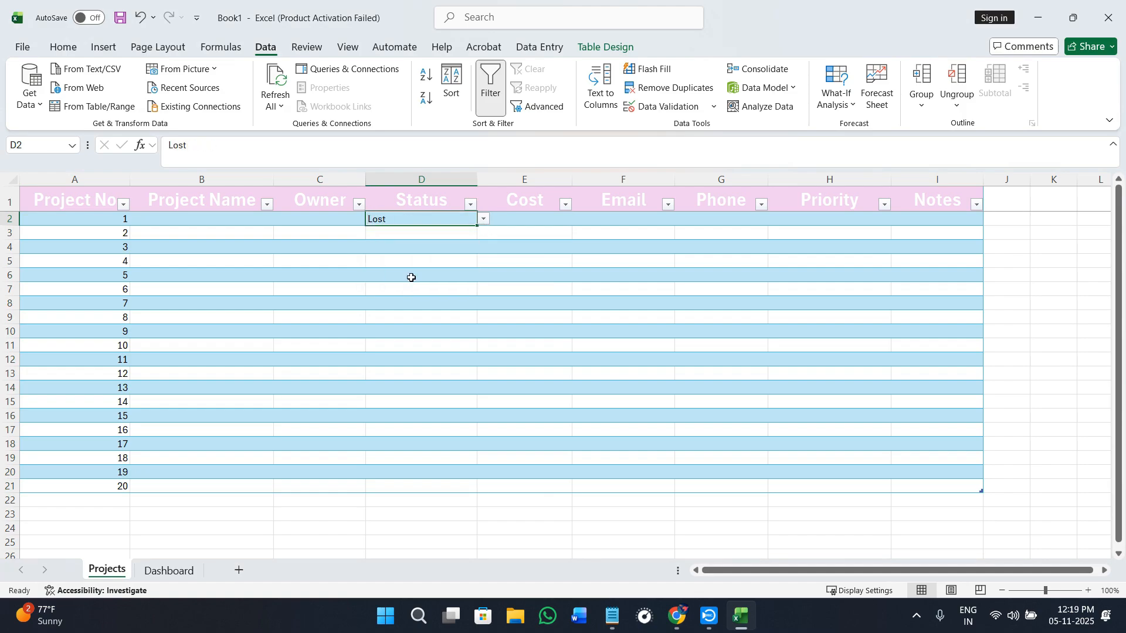
{"action": "left_click", "coordinate": [515, 294]}
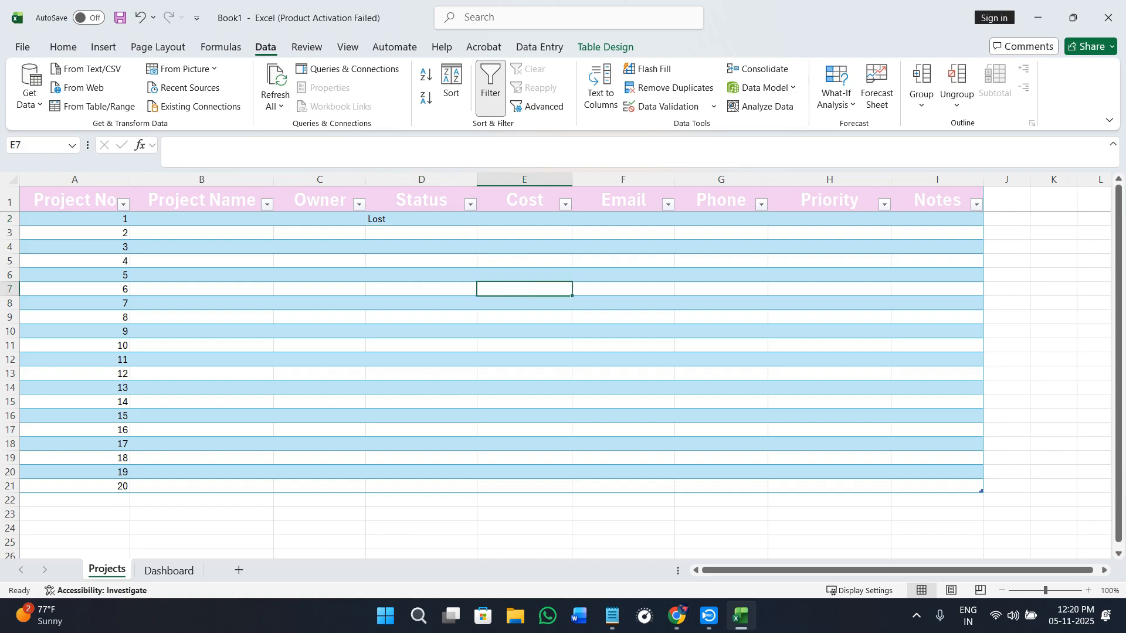
- Check the data validation settings of the Status heading cell D1
{"action": "key", "text": "alt+Tab"}
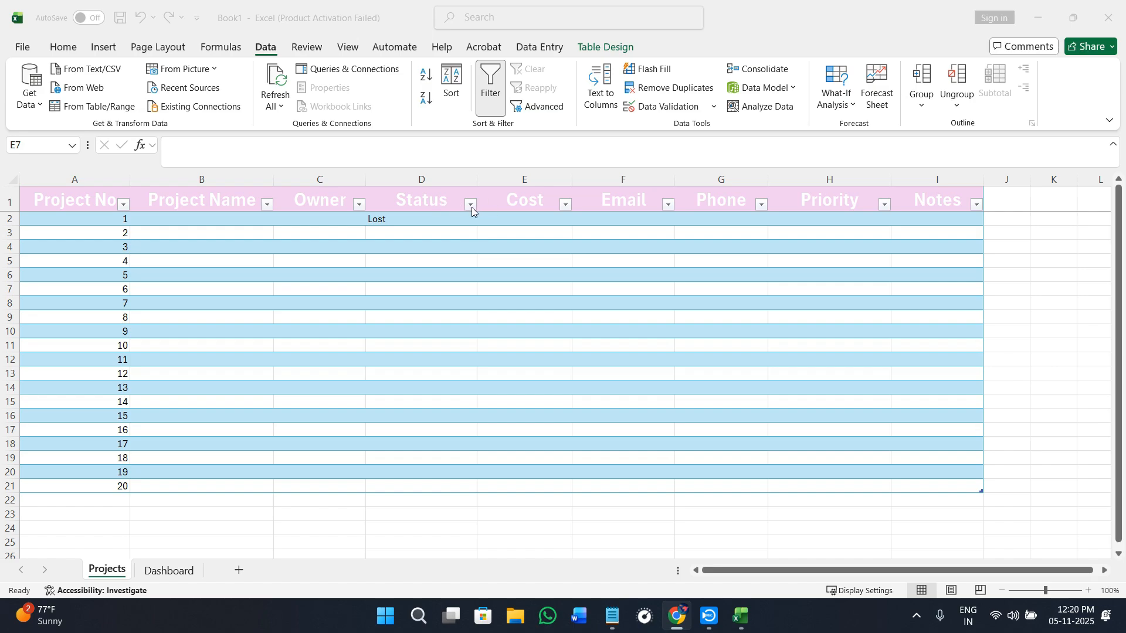
{"action": "key", "text": "alt+Tab"}
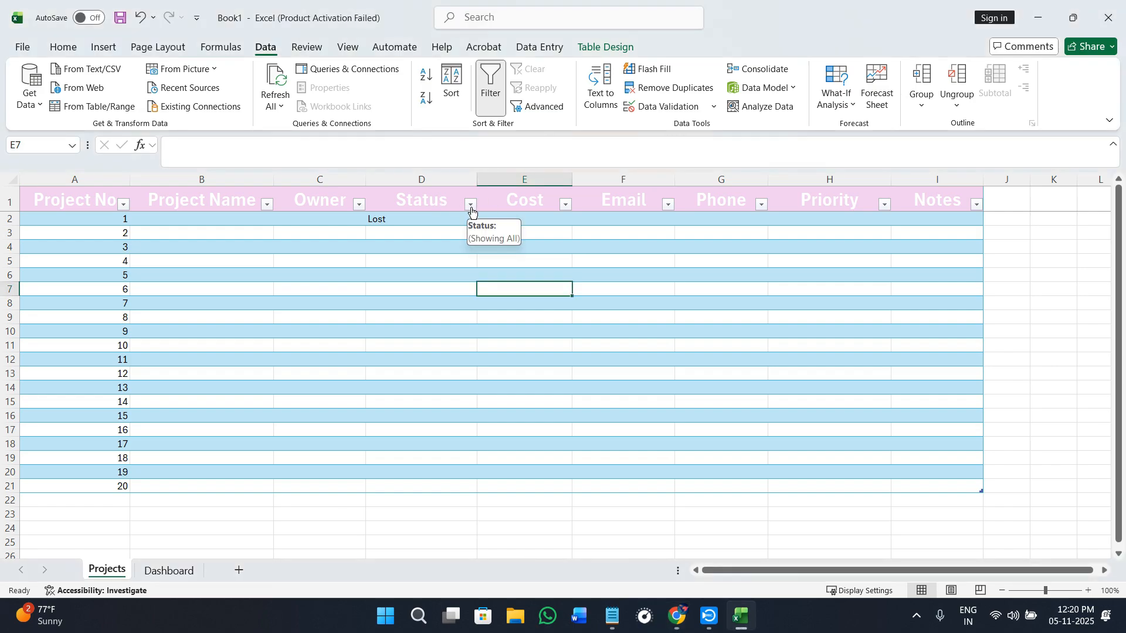
{"action": "left_click", "coordinate": [432, 203]}
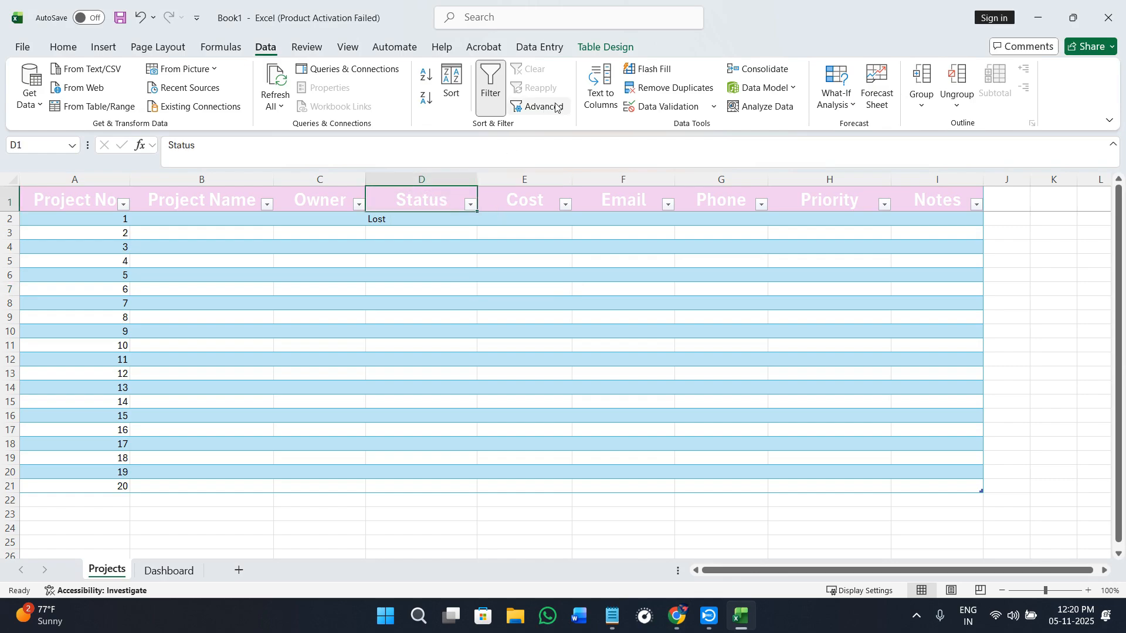
{"action": "left_click", "coordinate": [668, 106]}
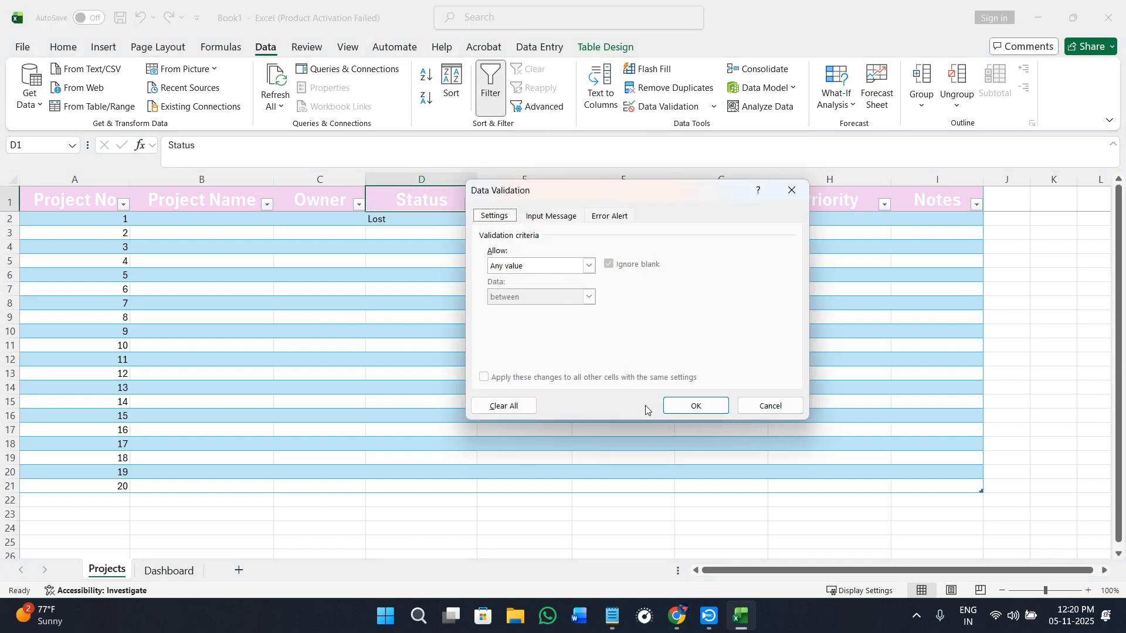
{"action": "left_click", "coordinate": [684, 408]}
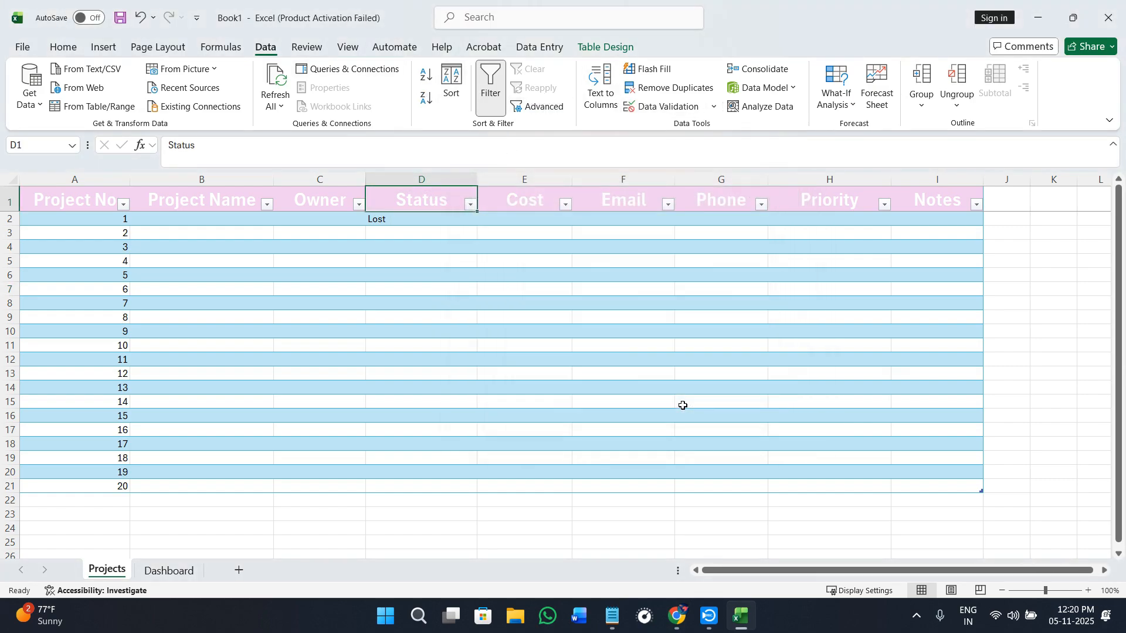
- Add list data validation to the Priority cells H2:H20 with the source Urgent, High, Medium, Low
{"action": "left_click", "coordinate": [819, 209]}
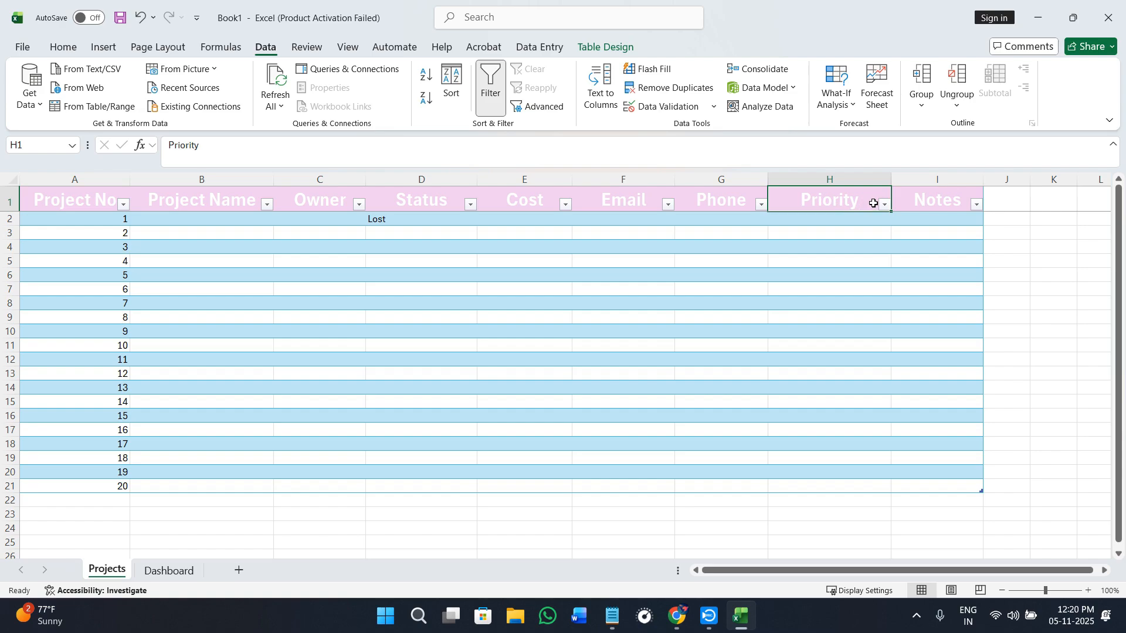
{"action": "left_click_drag", "start_coordinate": [829, 218], "coordinate": [826, 463]}
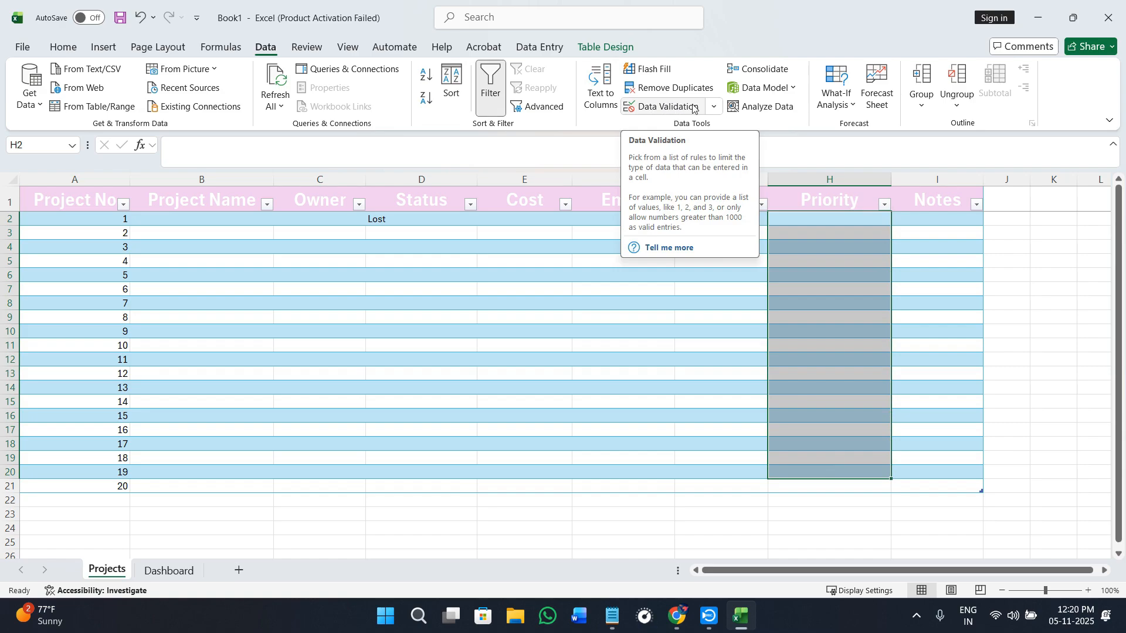
{"action": "left_click", "coordinate": [669, 106]}
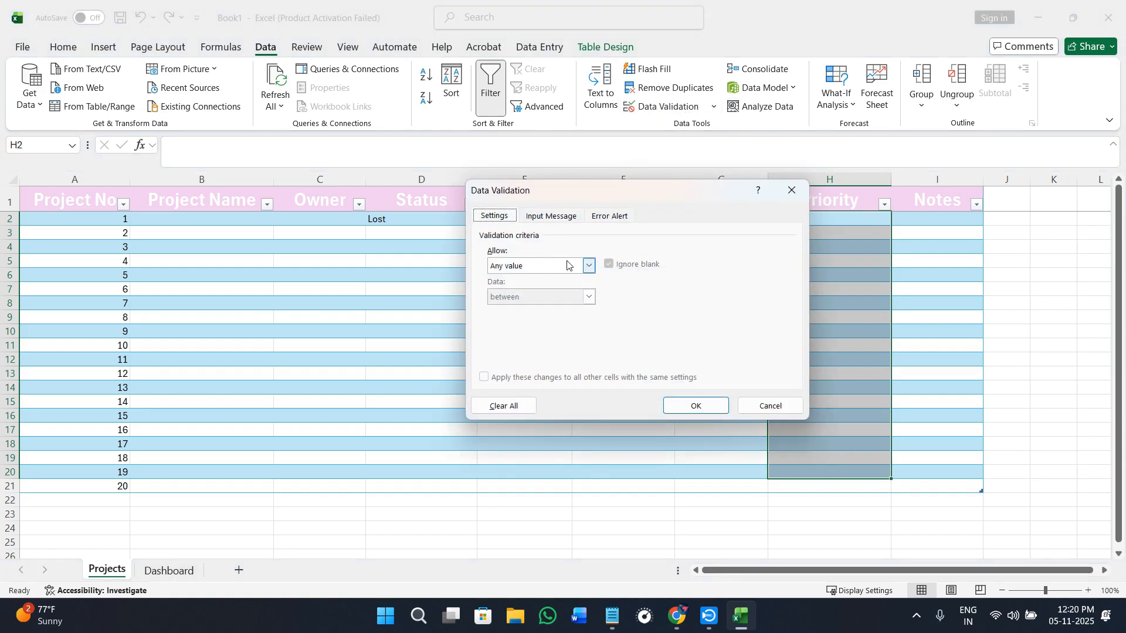
{"action": "left_click", "coordinate": [588, 265]}
{"action": "left_click", "coordinate": [532, 310]}
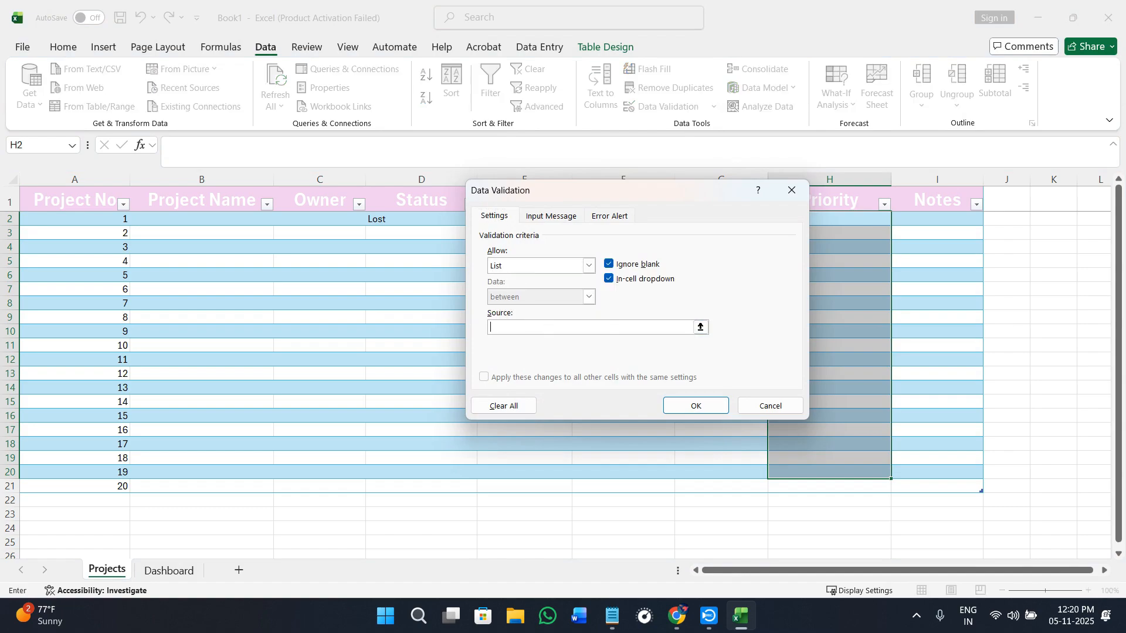
{"action": "key", "text": "alt+Tab"}
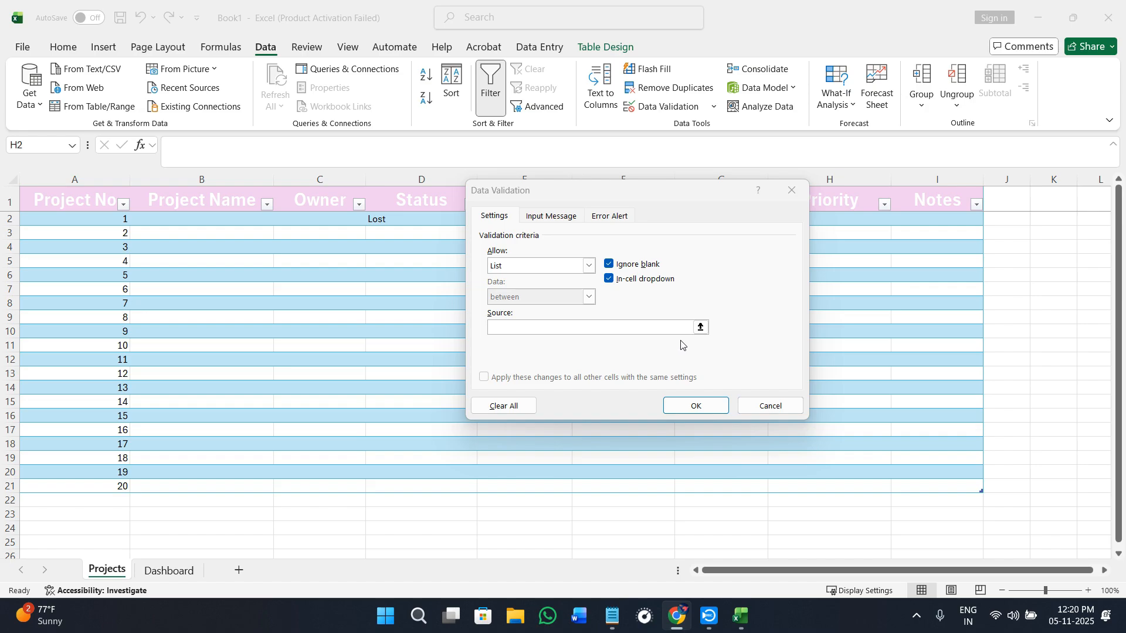
{"action": "left_click", "coordinate": [693, 328]}
{"action": "type", "text": "Urgent, High, Medium, Low"}
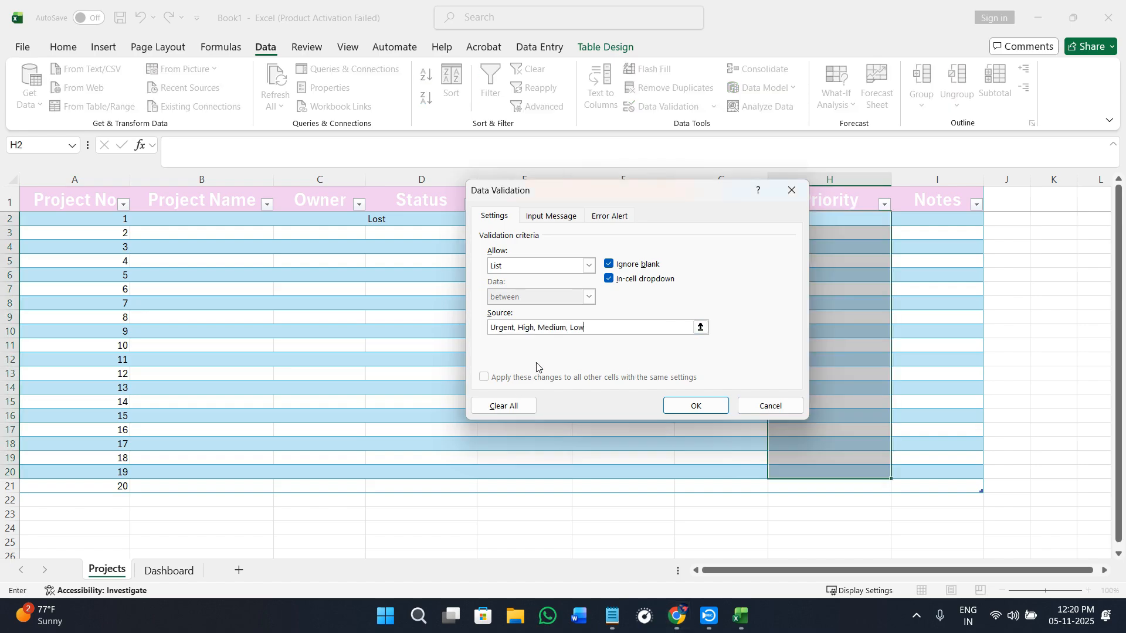
{"action": "left_click", "coordinate": [717, 407]}
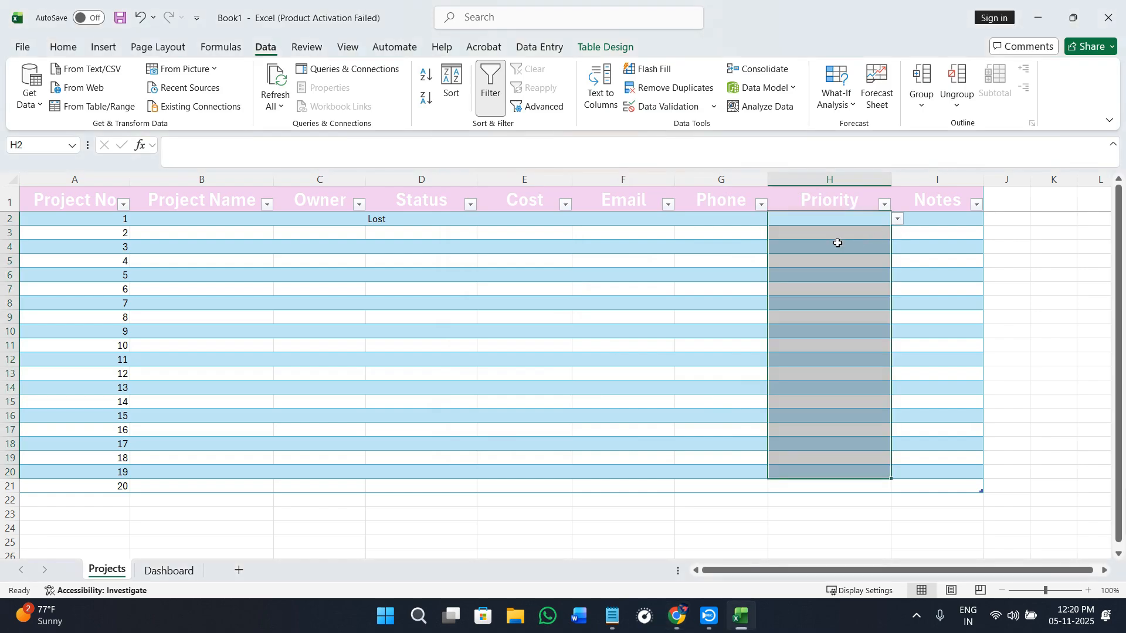
- Test the Priority dropdown in H2 by choosing High
{"action": "left_click", "coordinate": [898, 219]}
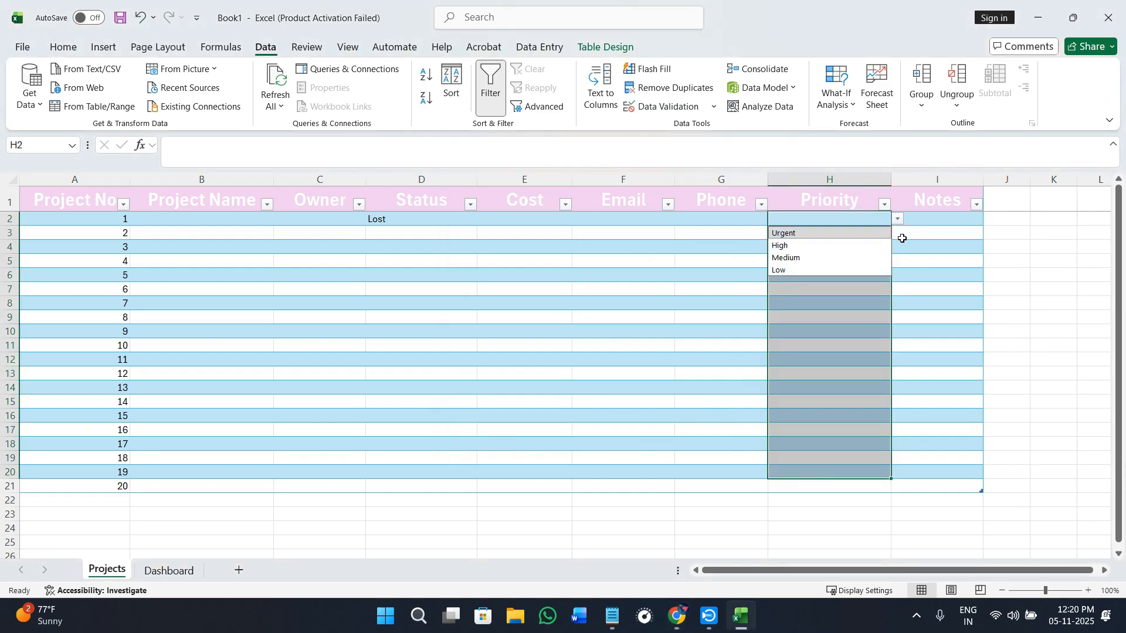
{"action": "left_click", "coordinate": [828, 246]}
{"action": "left_click", "coordinate": [967, 332]}
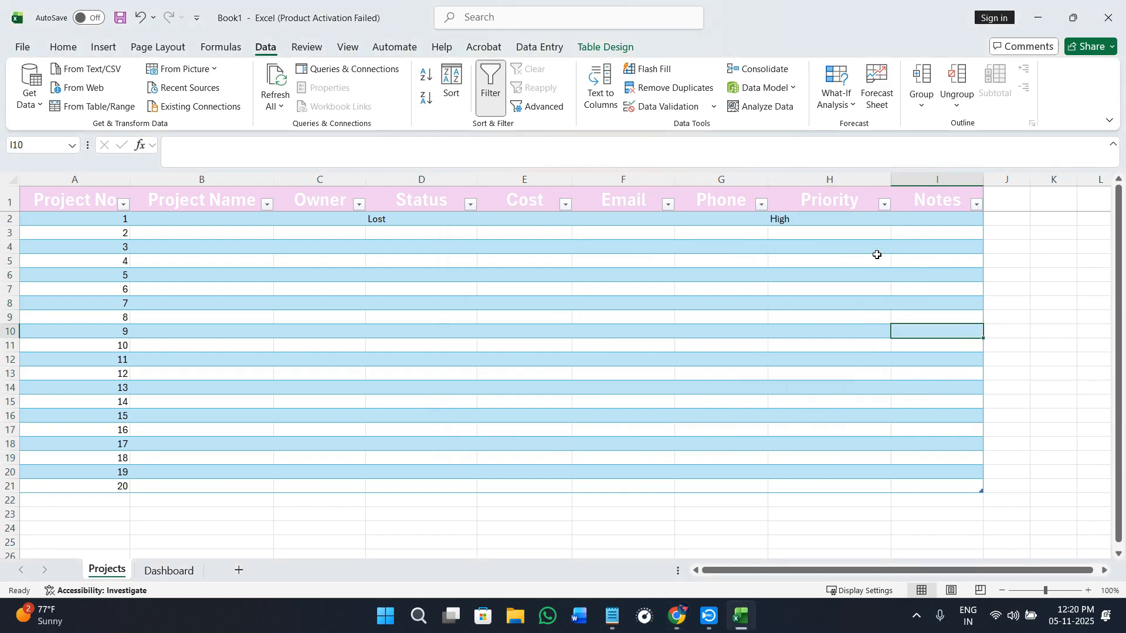
- Format the Cost cells E2:E21 with the $ English (United States) accounting format
{"action": "key", "text": "alt+Tab"}
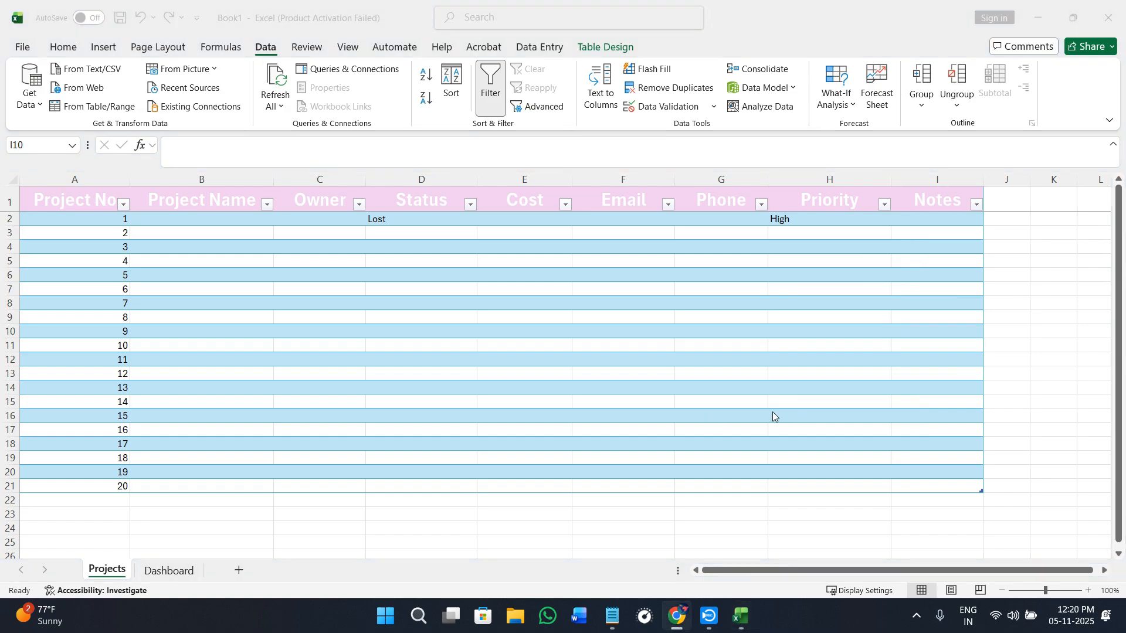
{"action": "key", "text": "alt+Tab"}
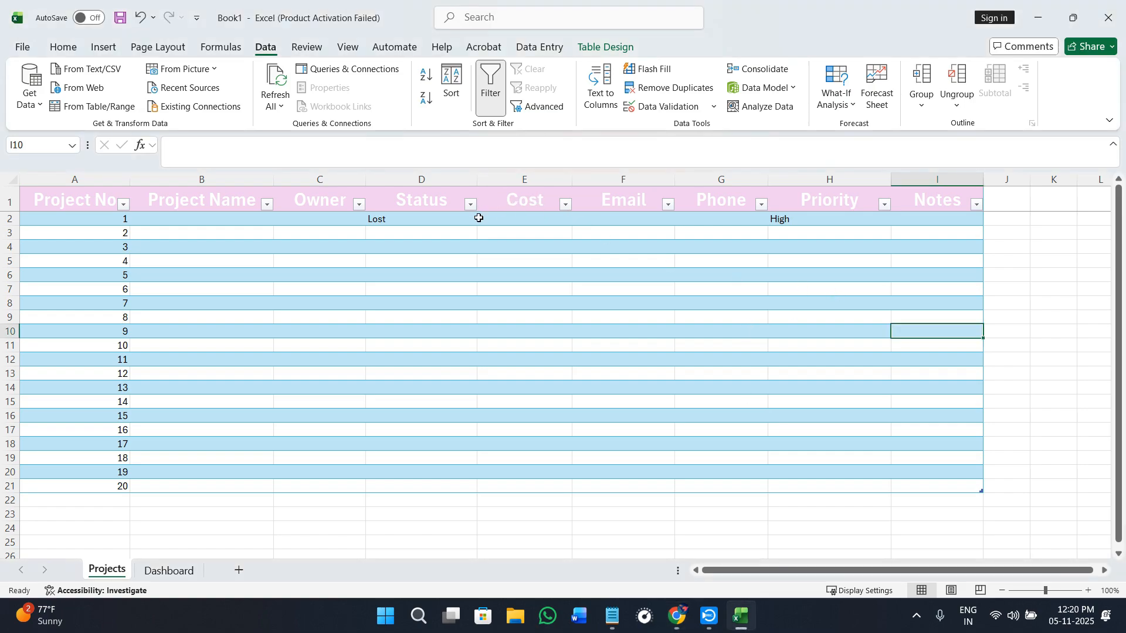
{"action": "left_click_drag", "start_coordinate": [519, 219], "coordinate": [523, 485]}
{"action": "left_click", "coordinate": [65, 49]}
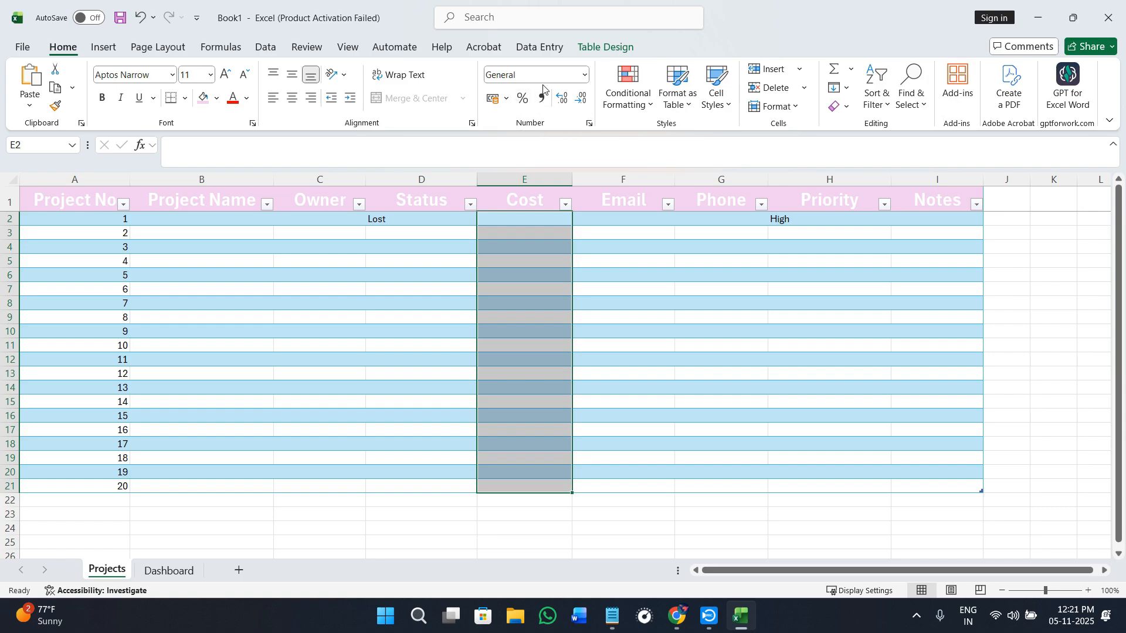
{"action": "left_click", "coordinate": [506, 99]}
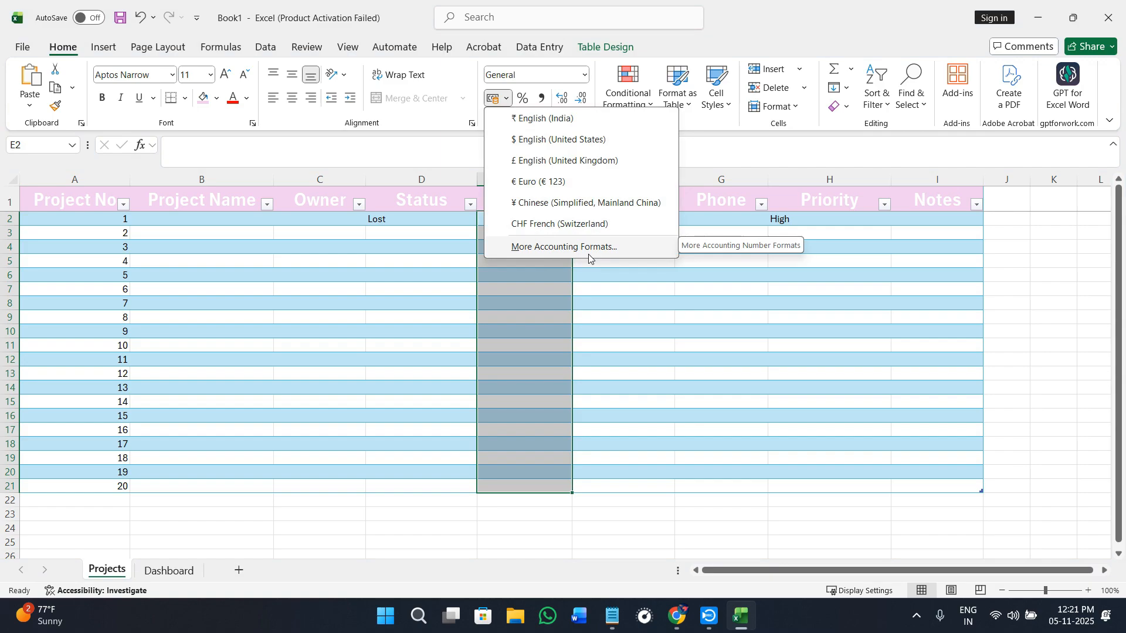
{"action": "left_click", "coordinate": [573, 139]}
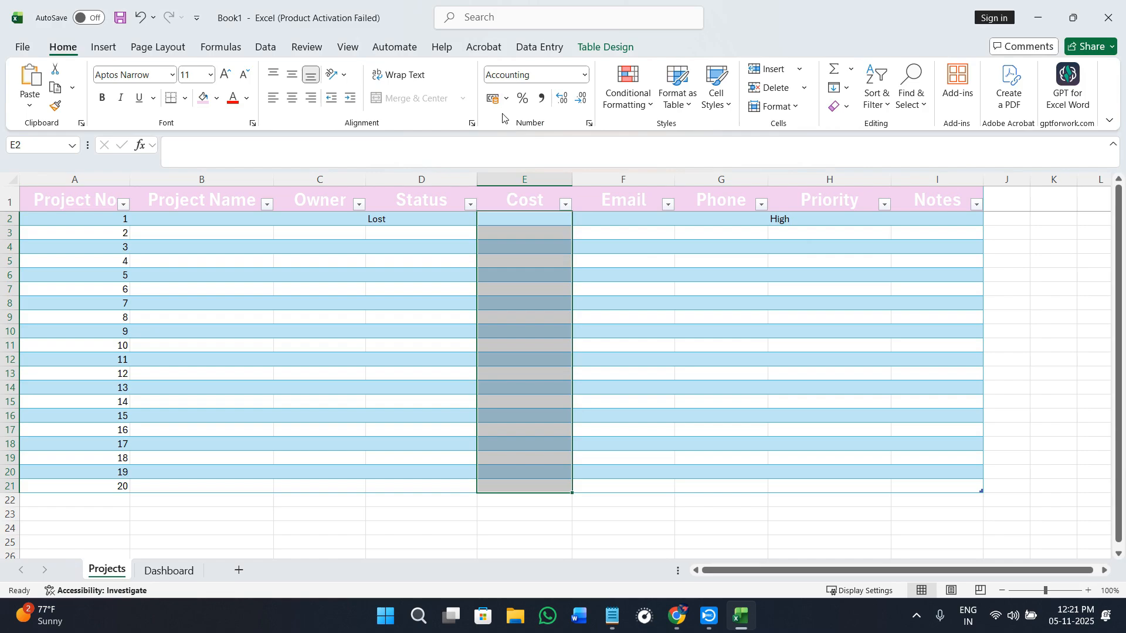
{"action": "left_click", "coordinate": [707, 343]}
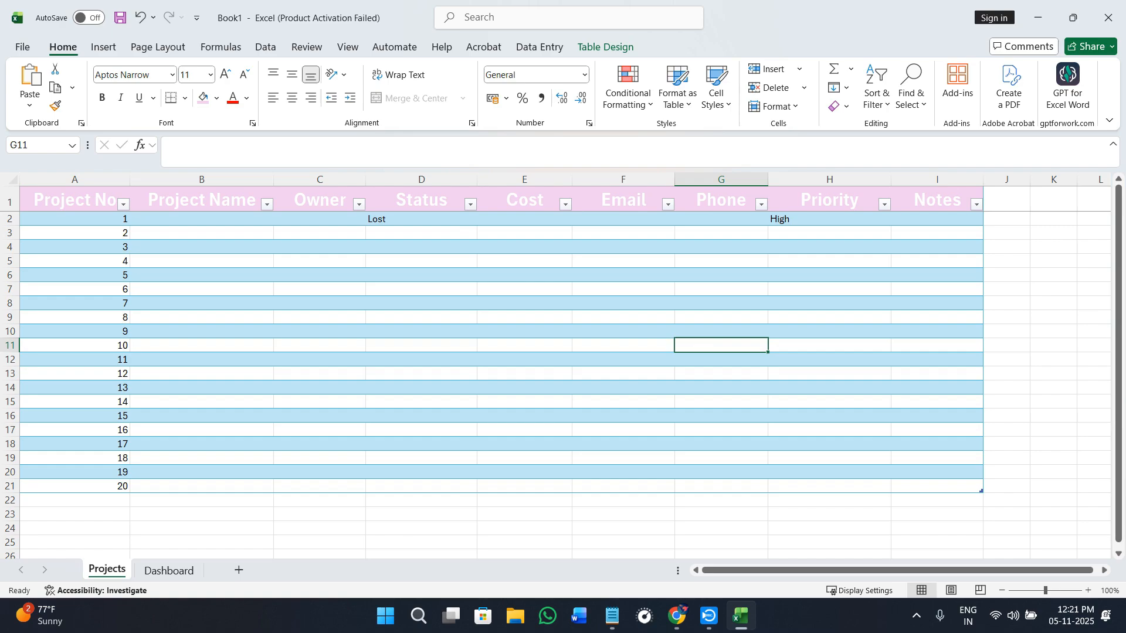
- Enter YouTube Ads Edit as the project name in B2
{"action": "left_click", "coordinate": [440, 344]}
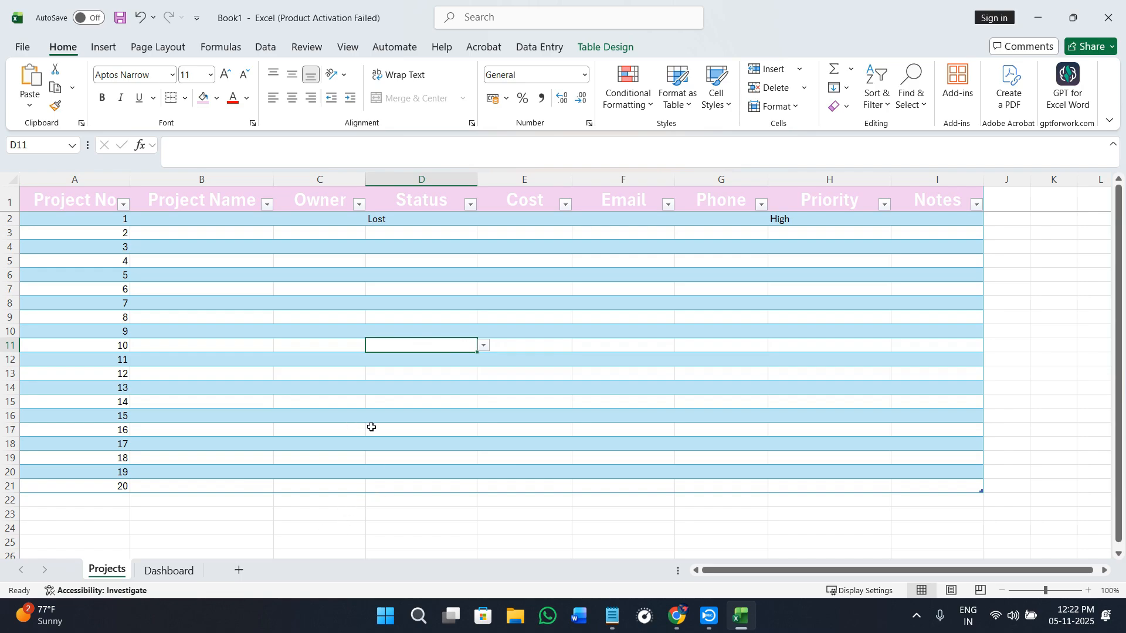
{"action": "left_click", "coordinate": [199, 230]}
{"action": "left_click", "coordinate": [214, 219]}
{"action": "double_click", "coordinate": [214, 219]}
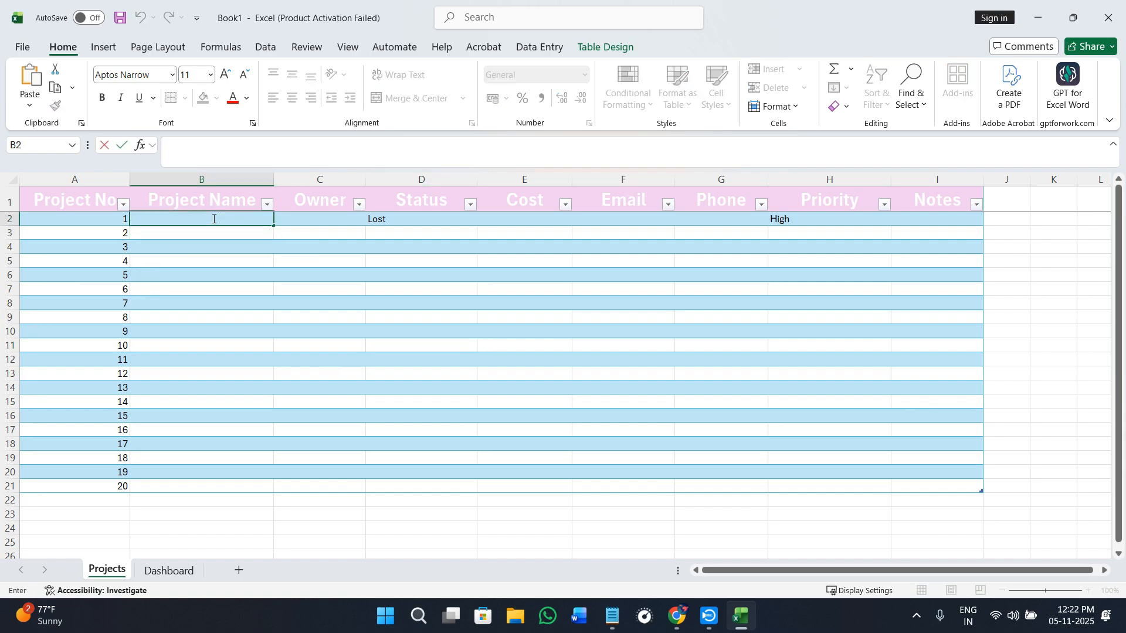
{"action": "key", "text": "alt+Tab"}
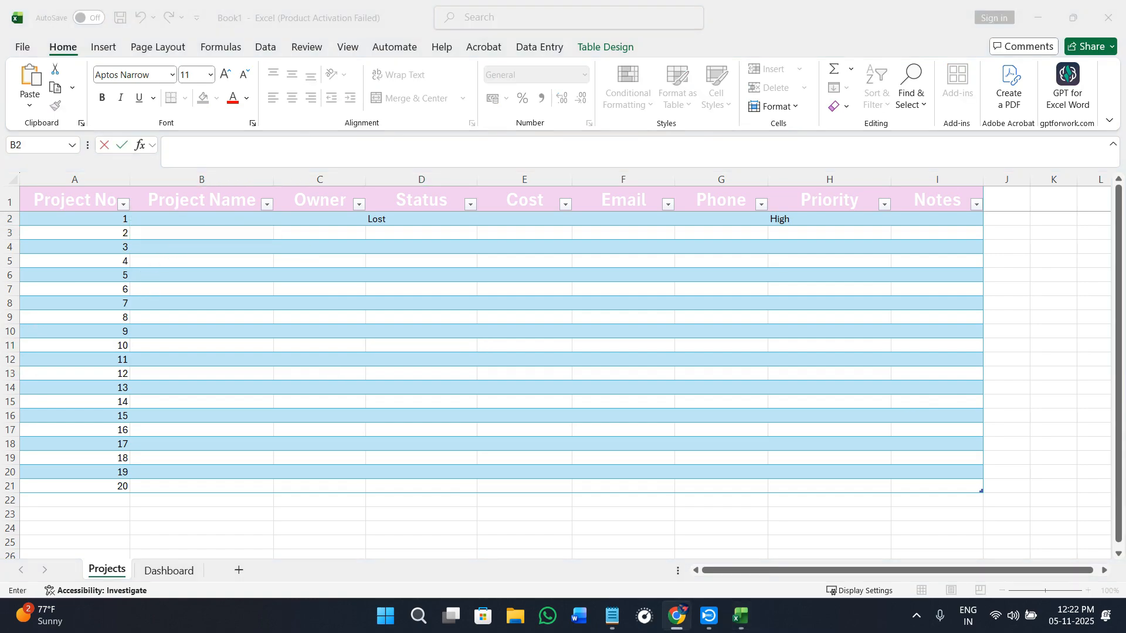
{"action": "left_click", "coordinate": [201, 220]}
{"action": "type", "text": "YouTube Ads Edit"}
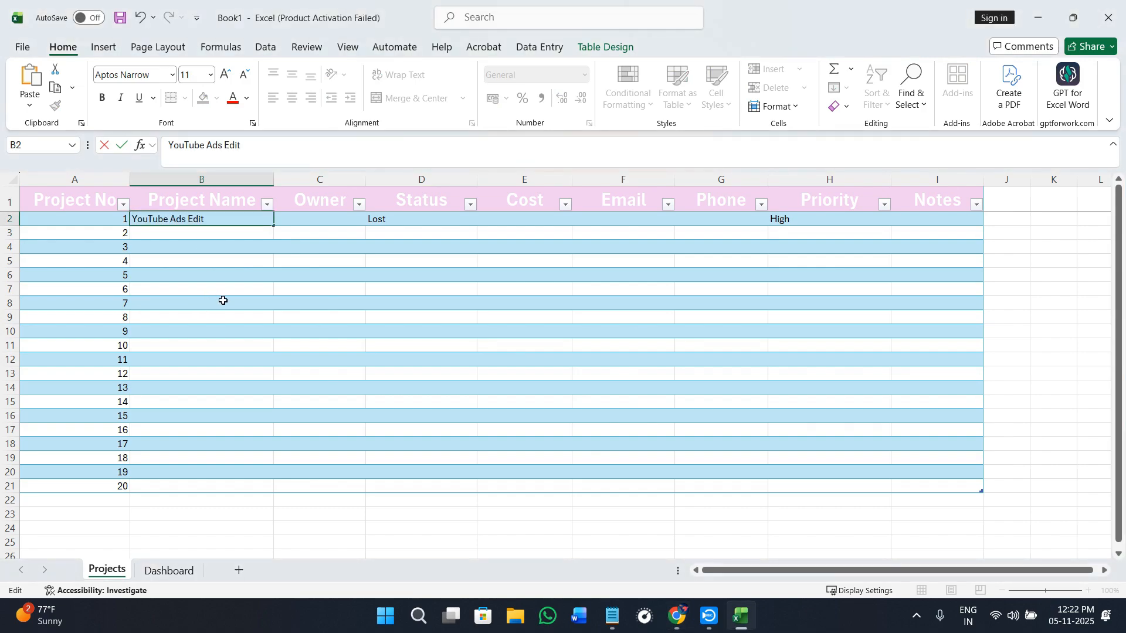
{"action": "left_click", "coordinate": [223, 300]}
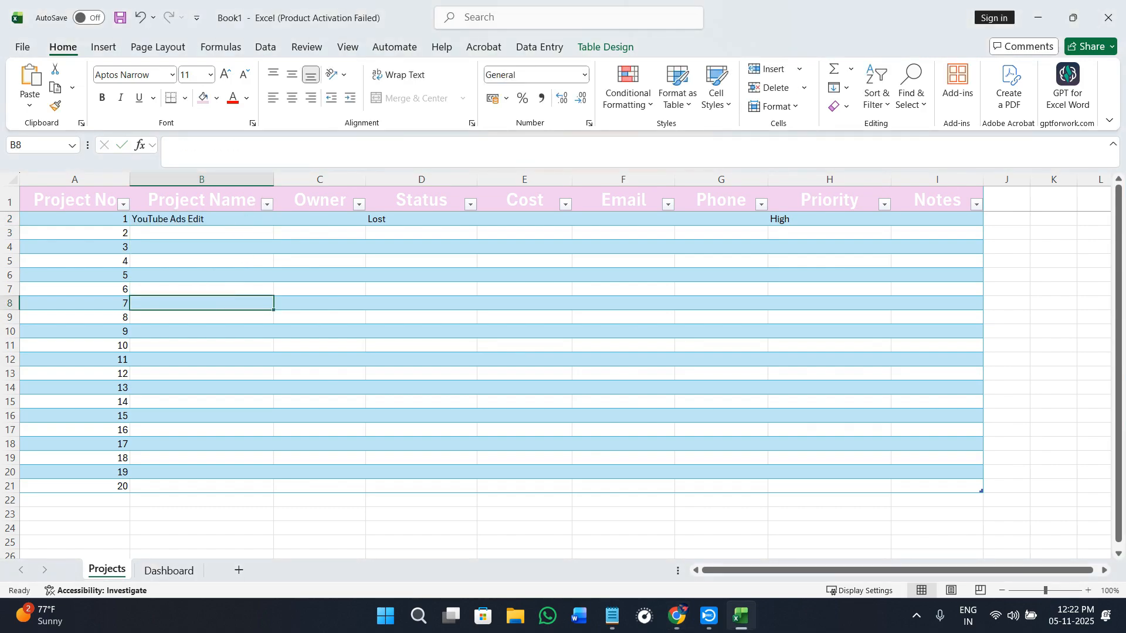
- Enter Seminar Promo in B3 and fill the two alternating project names down to B8
{"action": "key", "text": "alt+Tab"}
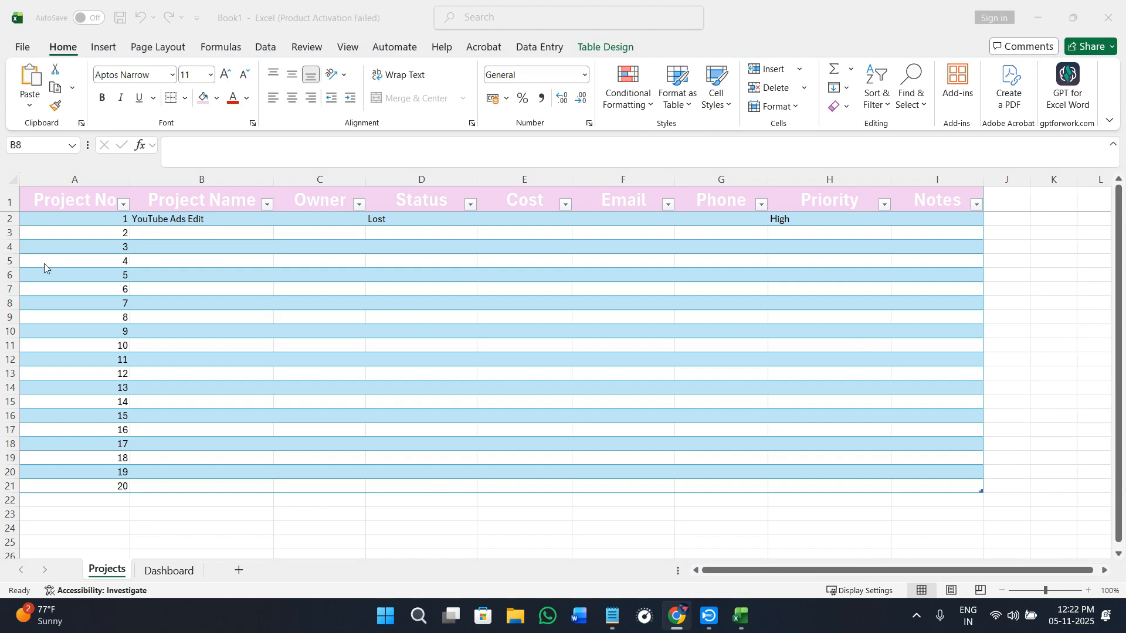
{"action": "double_click", "coordinate": [192, 232]}
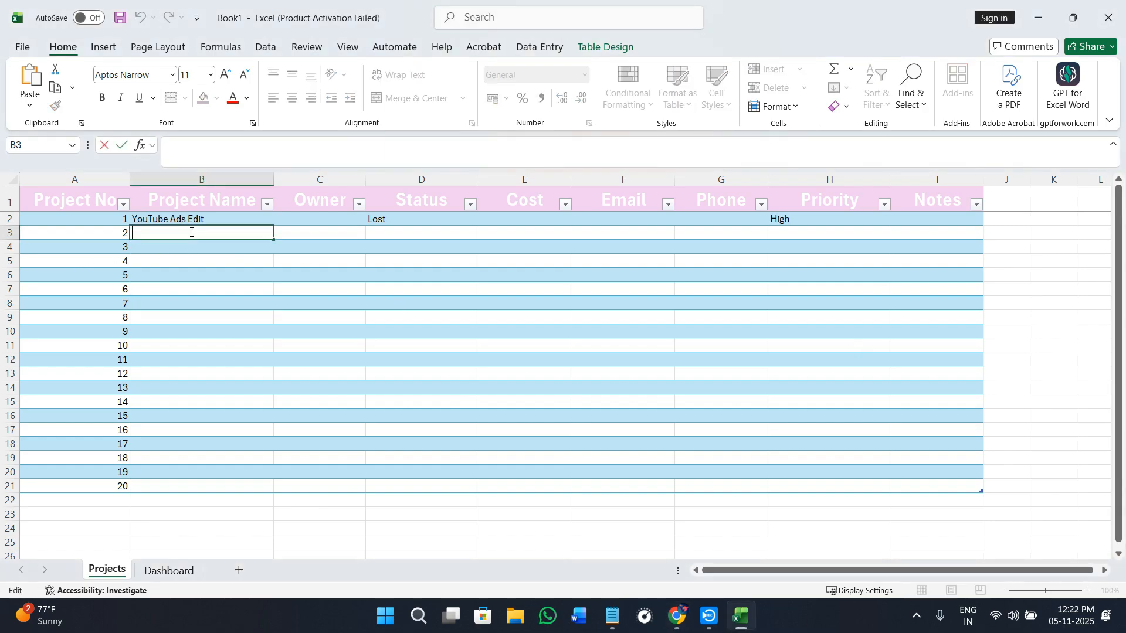
{"action": "type", "text": "Seminar Promo"}
{"action": "key", "text": "Return"}
{"action": "left_click_drag", "start_coordinate": [220, 220], "coordinate": [276, 306]}
{"action": "left_click", "coordinate": [424, 369]}
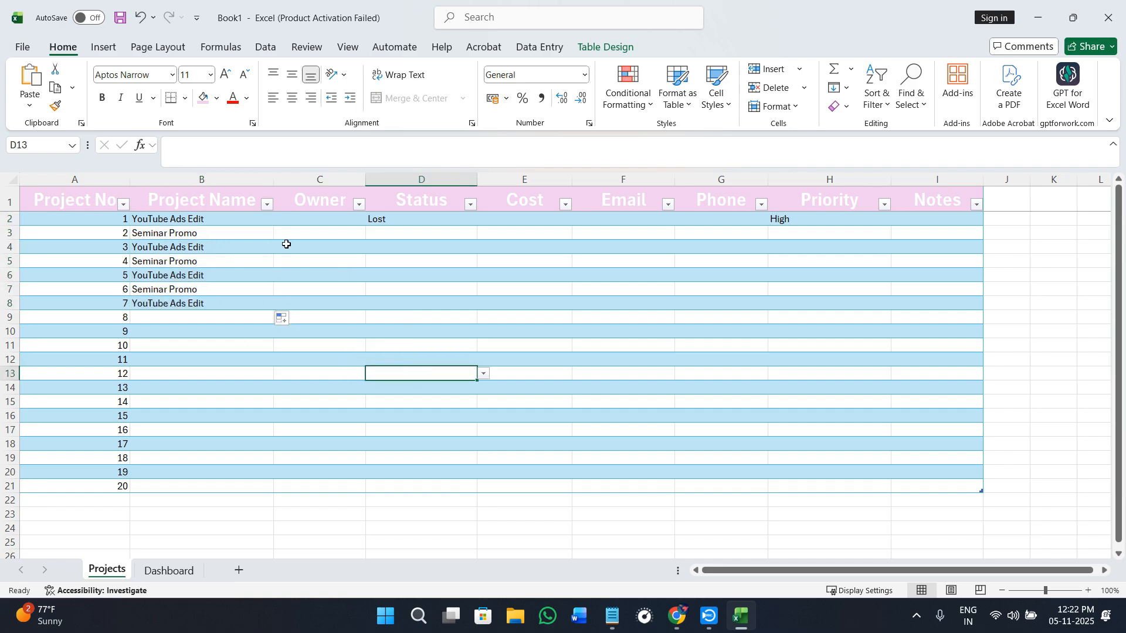
- Enter the owners' first names for the first two projects in C2 and C3
{"action": "double_click", "coordinate": [324, 219]}
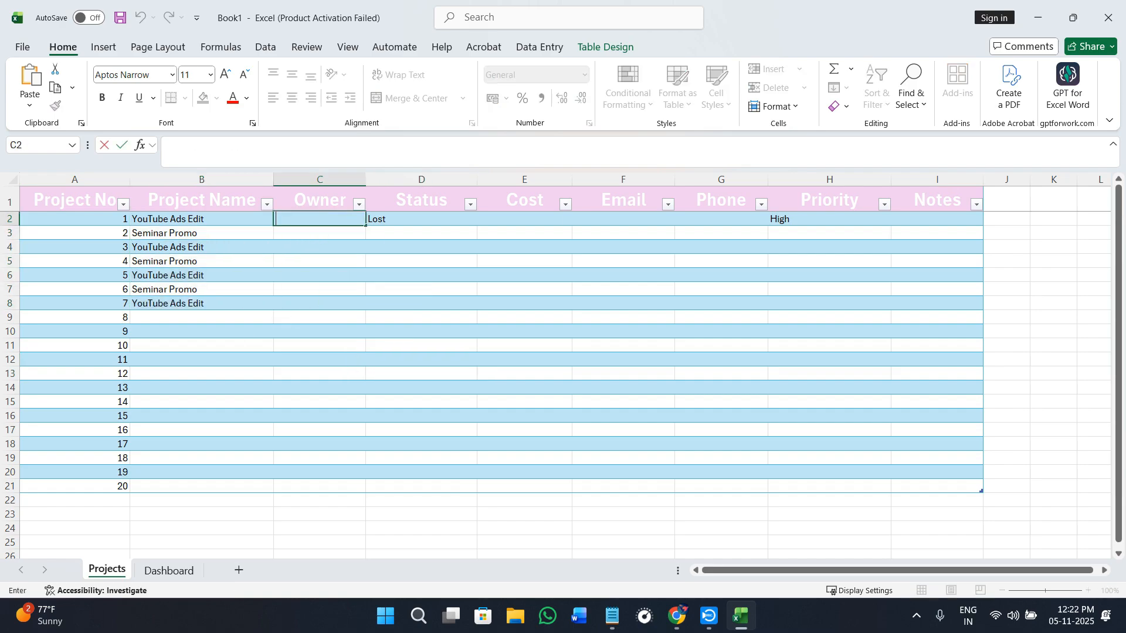
{"action": "key", "text": "alt+Tab"}
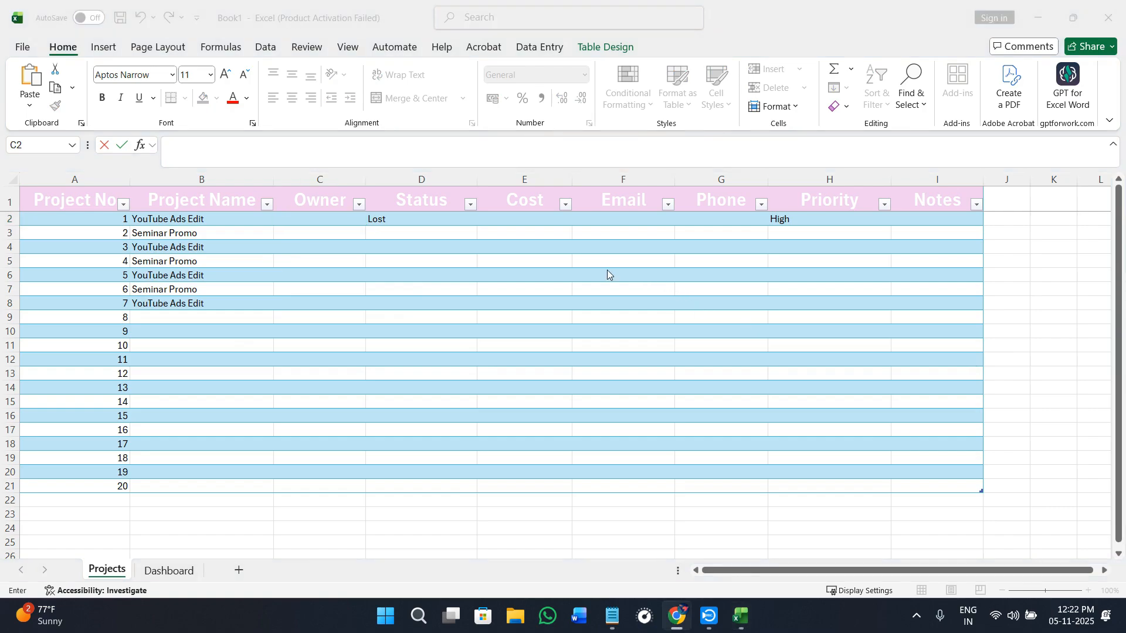
{"action": "left_click", "coordinate": [309, 217]}
{"action": "type", "text": "John"}
{"action": "double_click", "coordinate": [311, 231]}
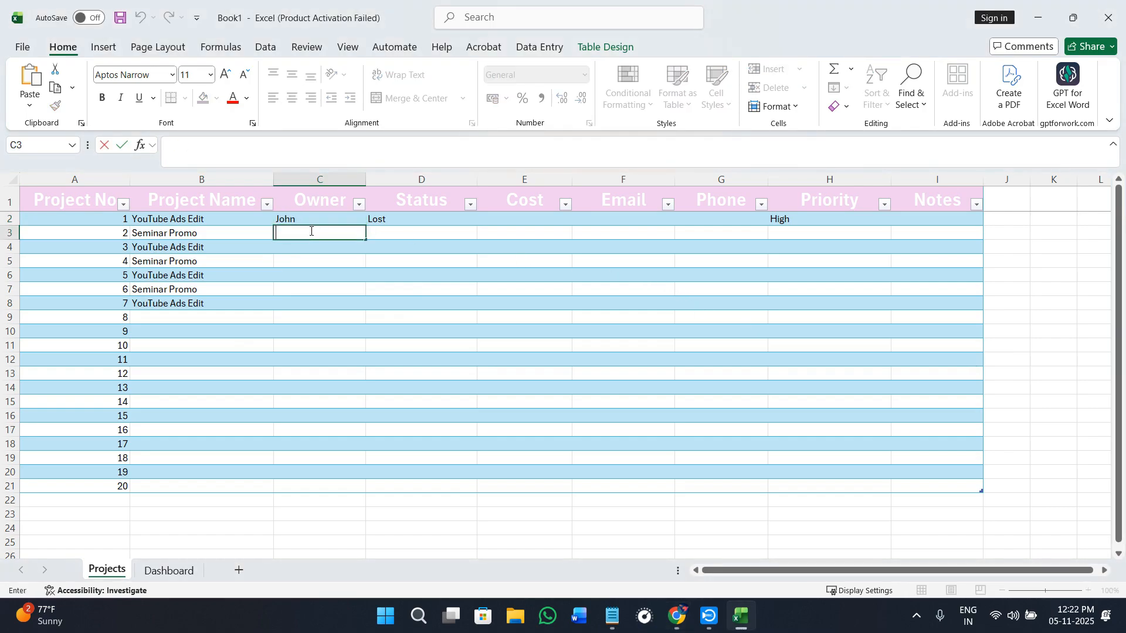
{"action": "type", "text": "mary"}
{"action": "left_click", "coordinate": [370, 286]}
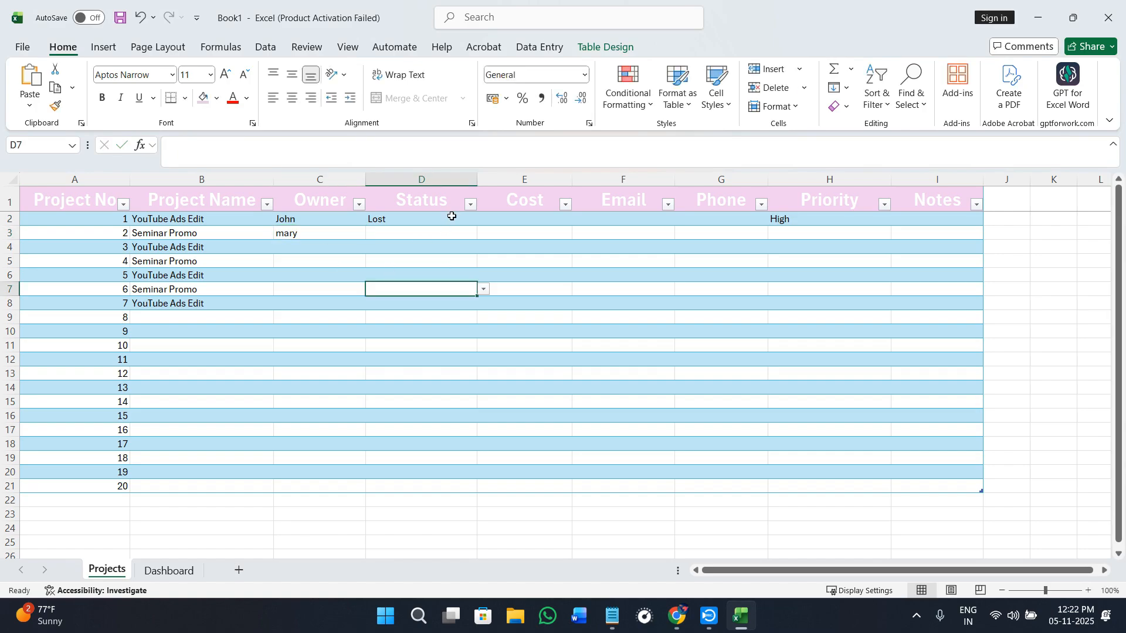
- Enter a cost of 100 for the first project in E2
{"action": "left_click", "coordinate": [531, 221]}
{"action": "type", "text": "100"}
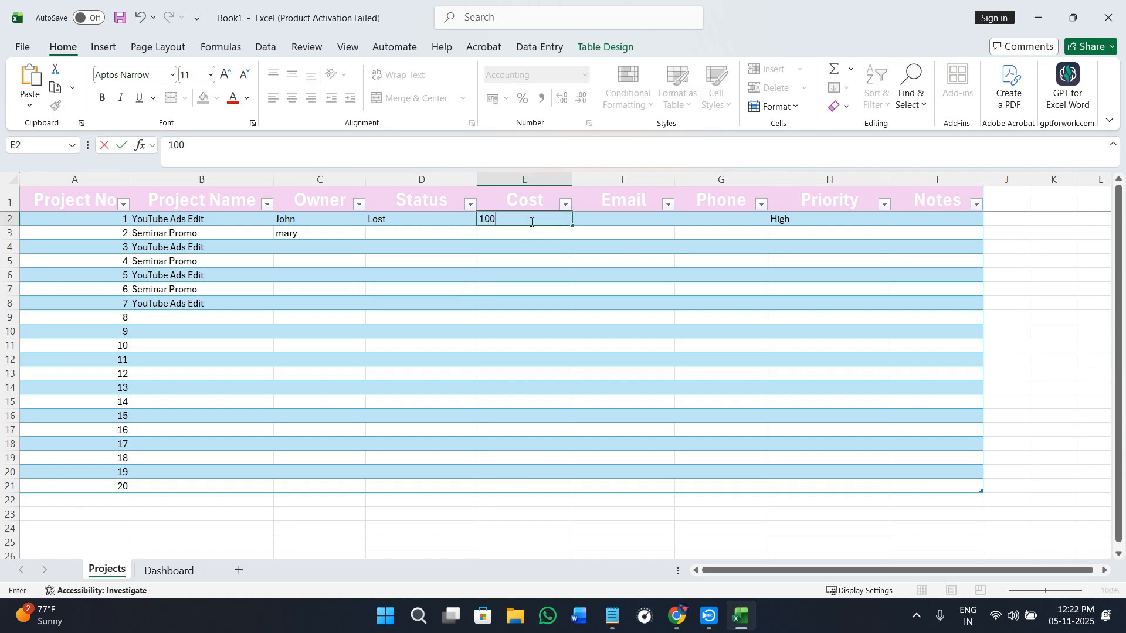
{"action": "key", "text": "Return"}
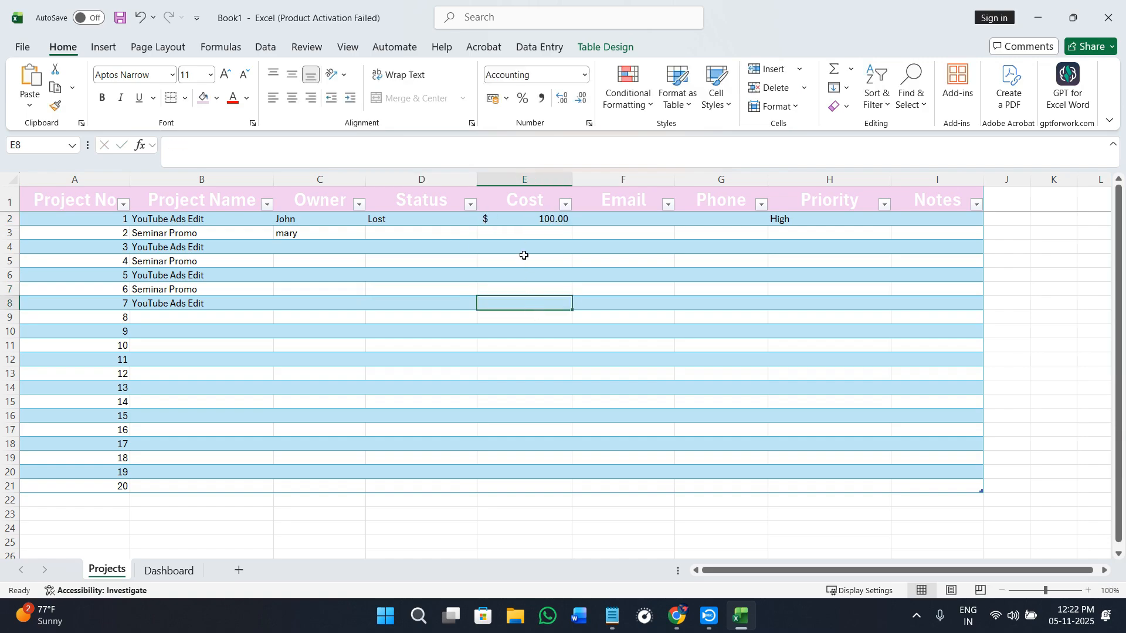
- Set the first project's priority in H2 to Medium
{"action": "left_click", "coordinate": [625, 223]}
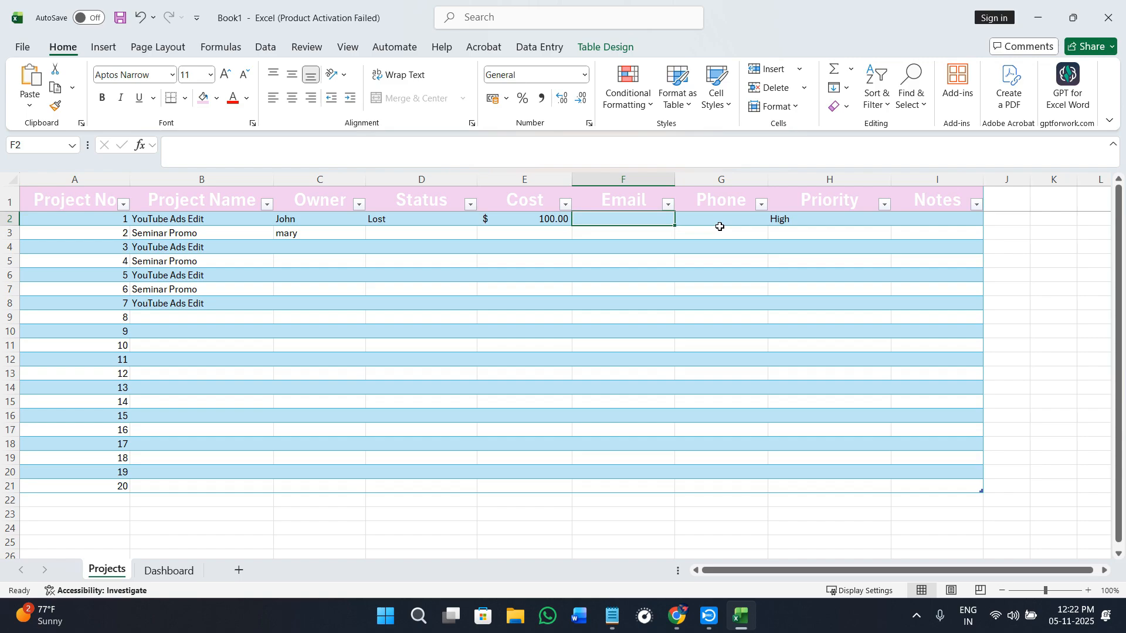
{"action": "left_click", "coordinate": [831, 223]}
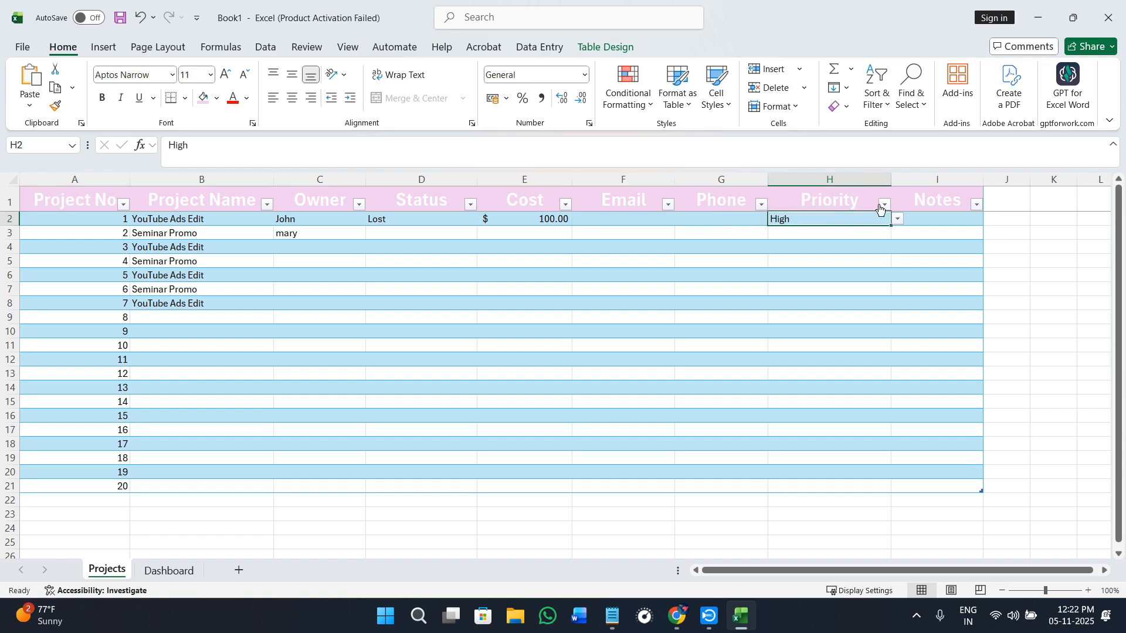
{"action": "left_click", "coordinate": [897, 219]}
{"action": "left_click", "coordinate": [856, 257]}
{"action": "left_click", "coordinate": [948, 220]}
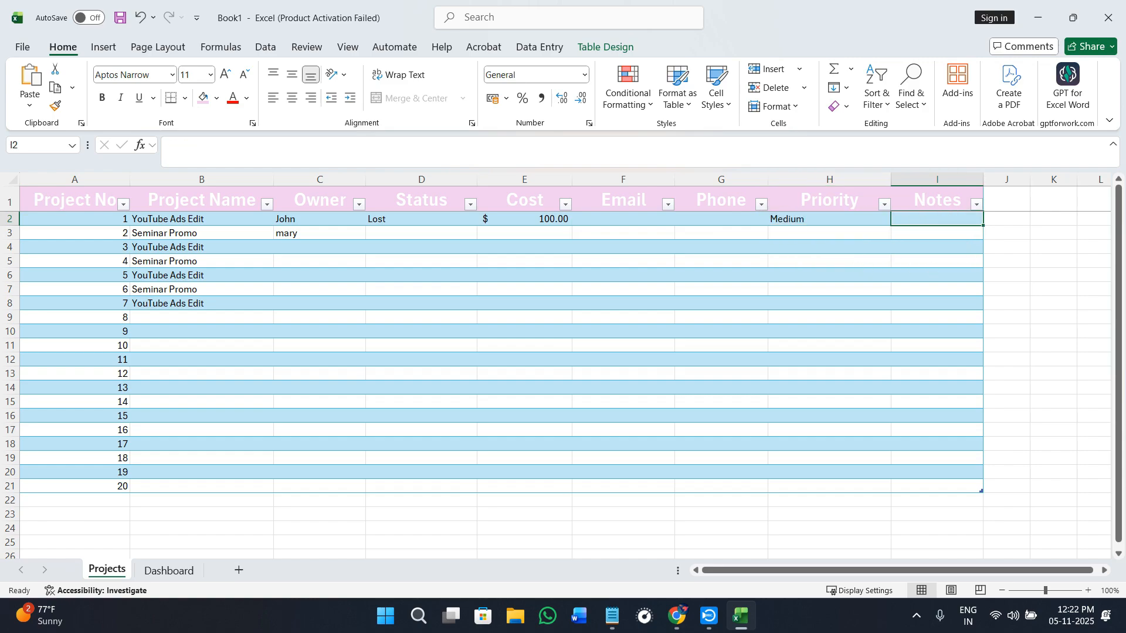
{"action": "scroll", "coordinate": [266, 460], "scroll_direction": "down", "scroll_amount": 2}
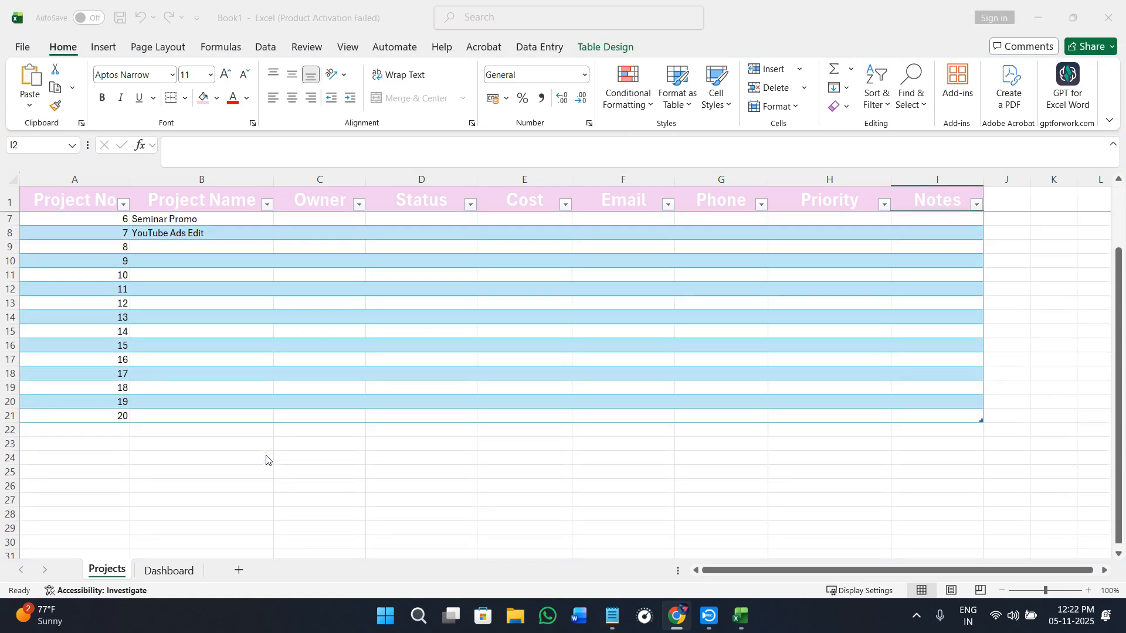
{"action": "scroll", "coordinate": [267, 460], "scroll_direction": "up", "scroll_amount": 2}
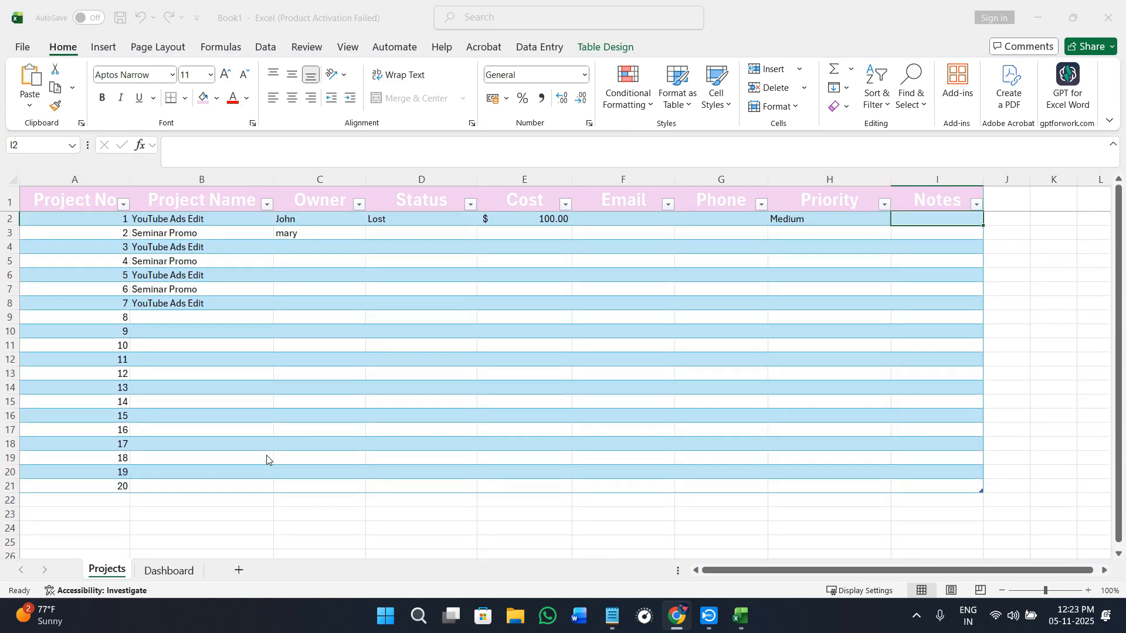